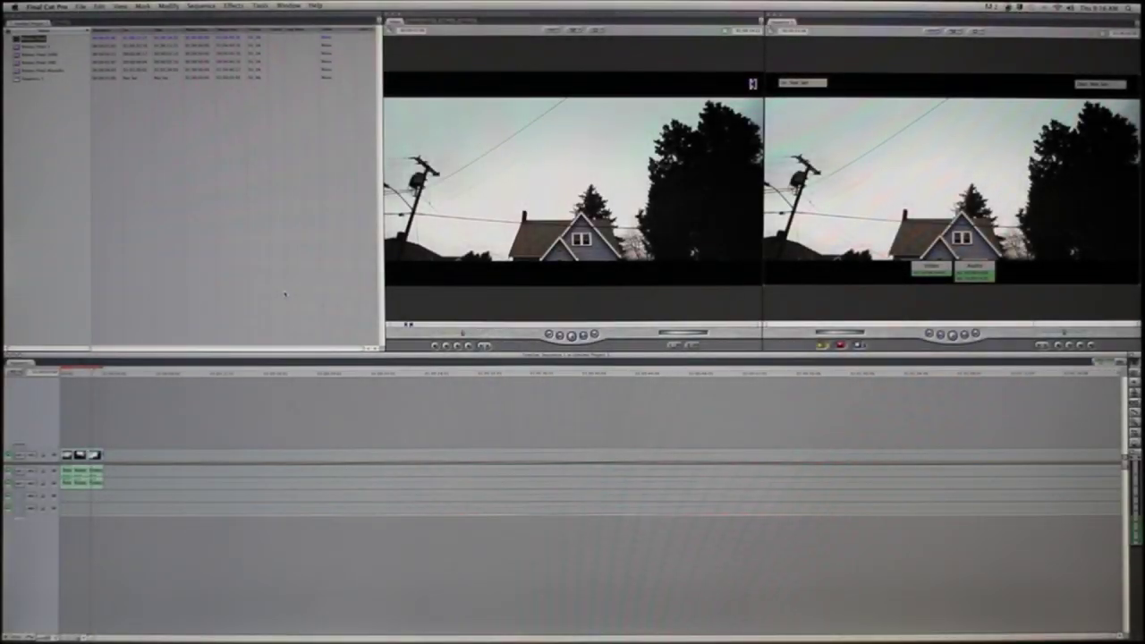
Step: Start an XML export of the edited sequence and accept the export options
drag(72, 374, 76, 375)
click(80, 6)
mouse_move(99, 160)
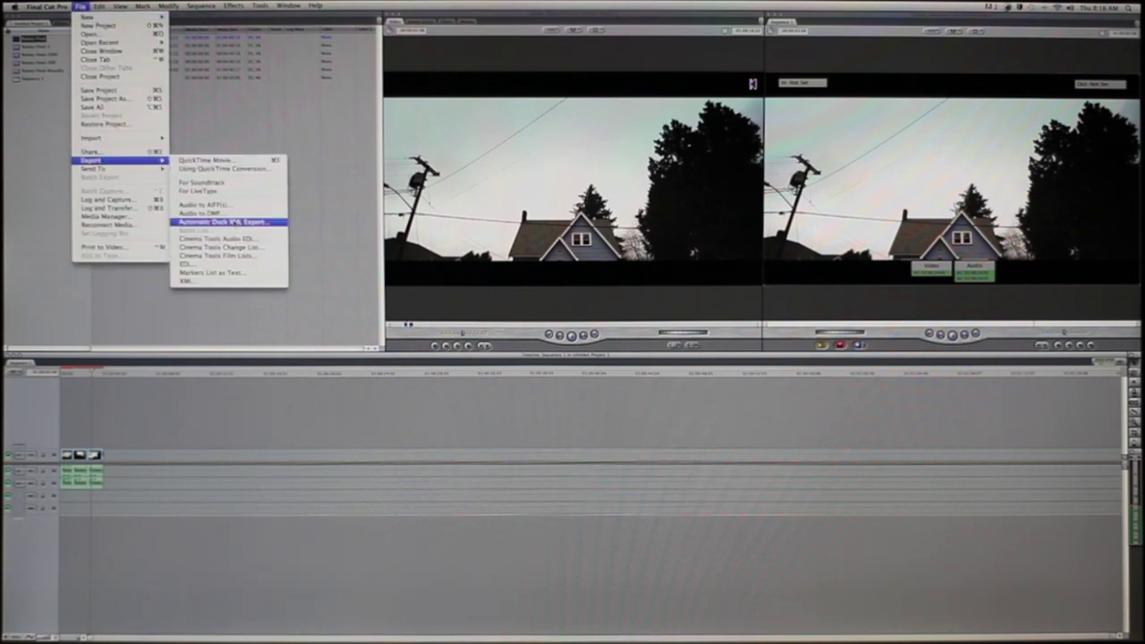
click(195, 281)
click(629, 204)
click(618, 204)
click(637, 254)
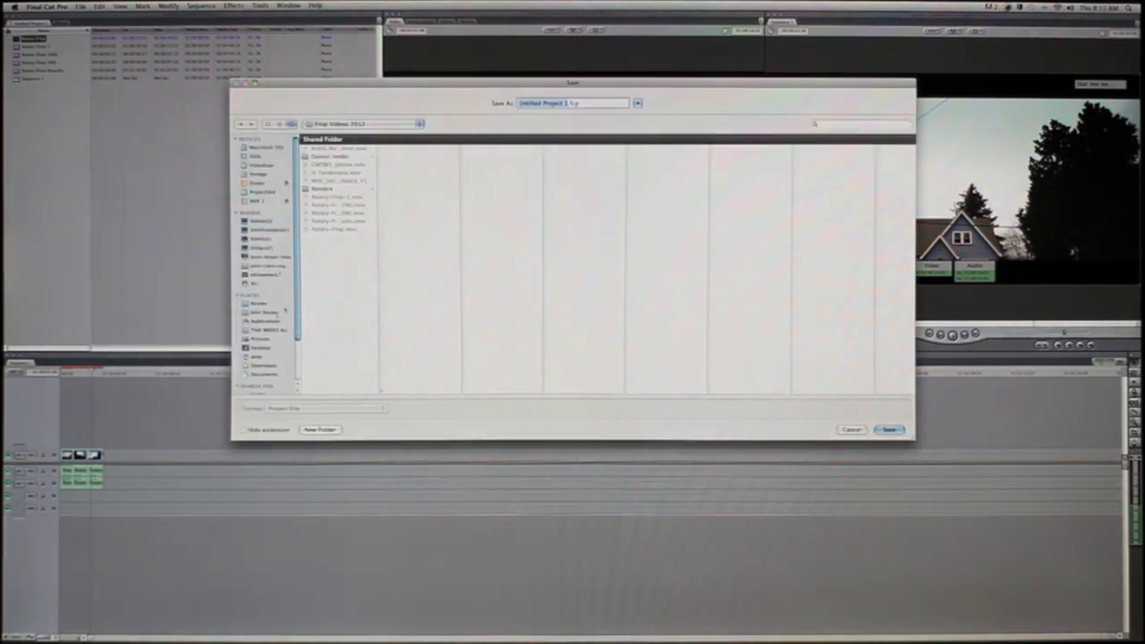
Step: Save the project file on the Desktop under the name Tutorial
click(260, 347)
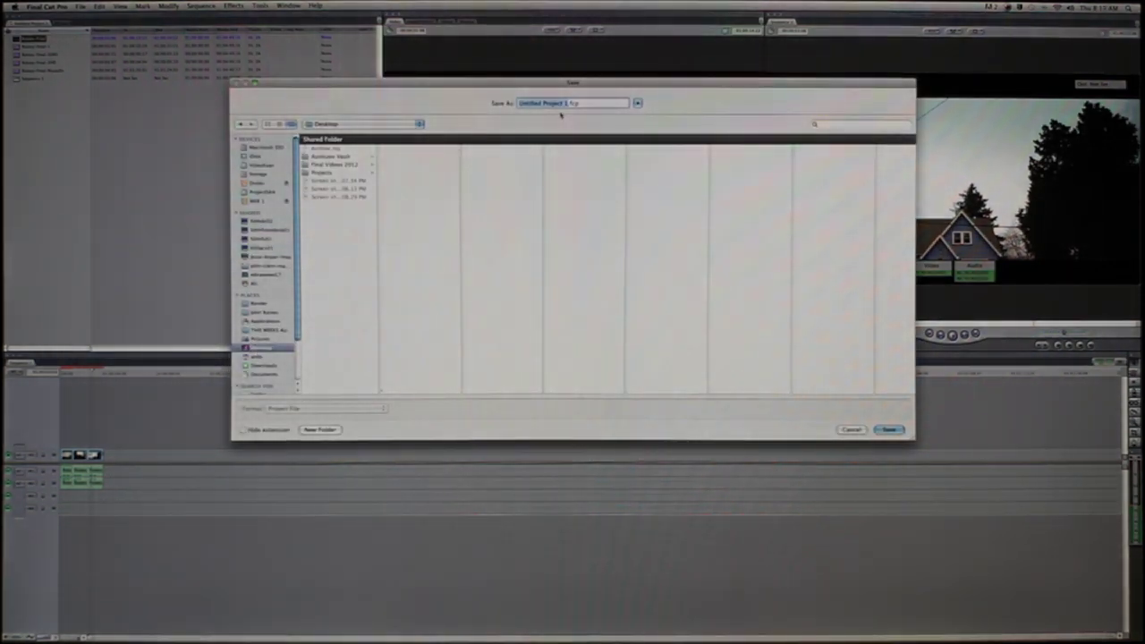
text(Ta)
text(torial)
key(Return)
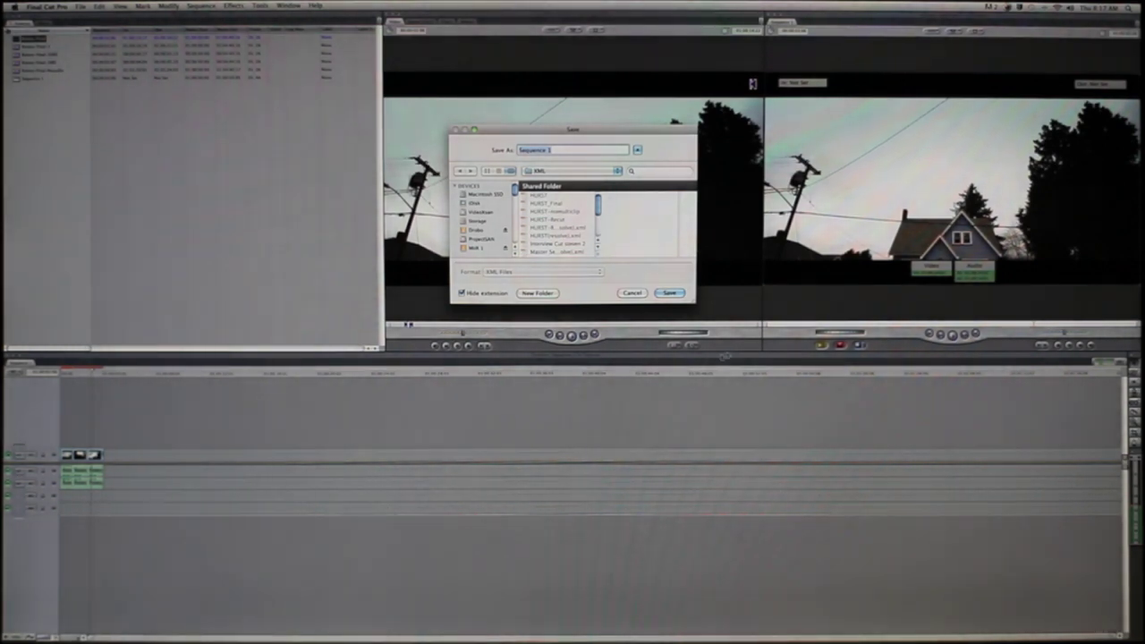
Step: Save the exported sequence XML on the Desktop as tutorial
text(T)
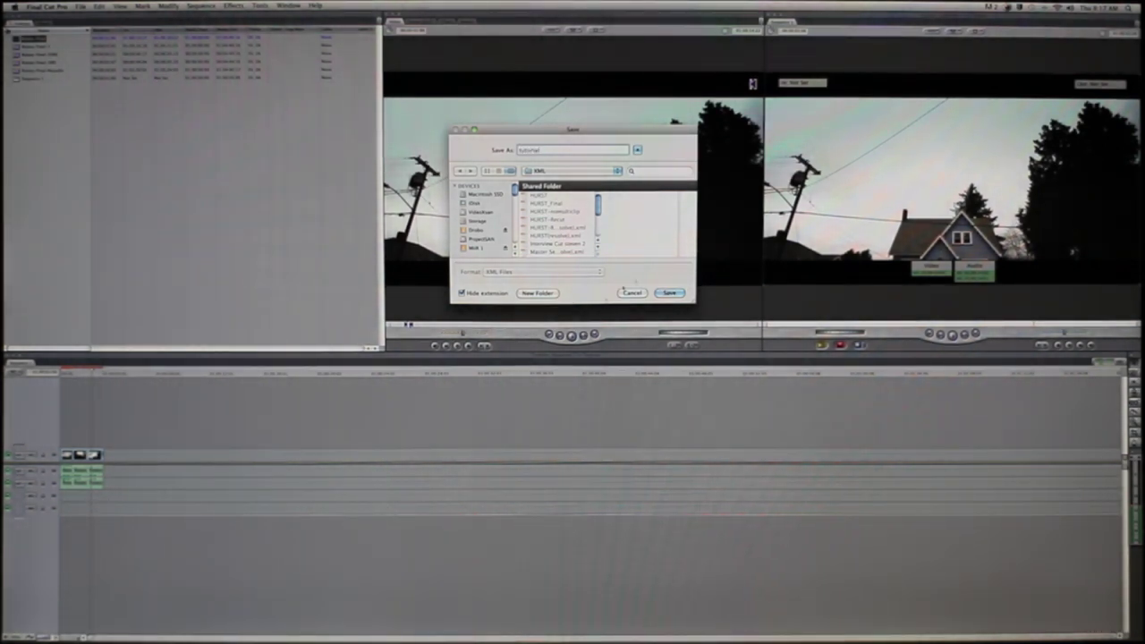
click(564, 172)
click(486, 243)
drag(514, 194, 514, 200)
scroll(484, 223, down, 5)
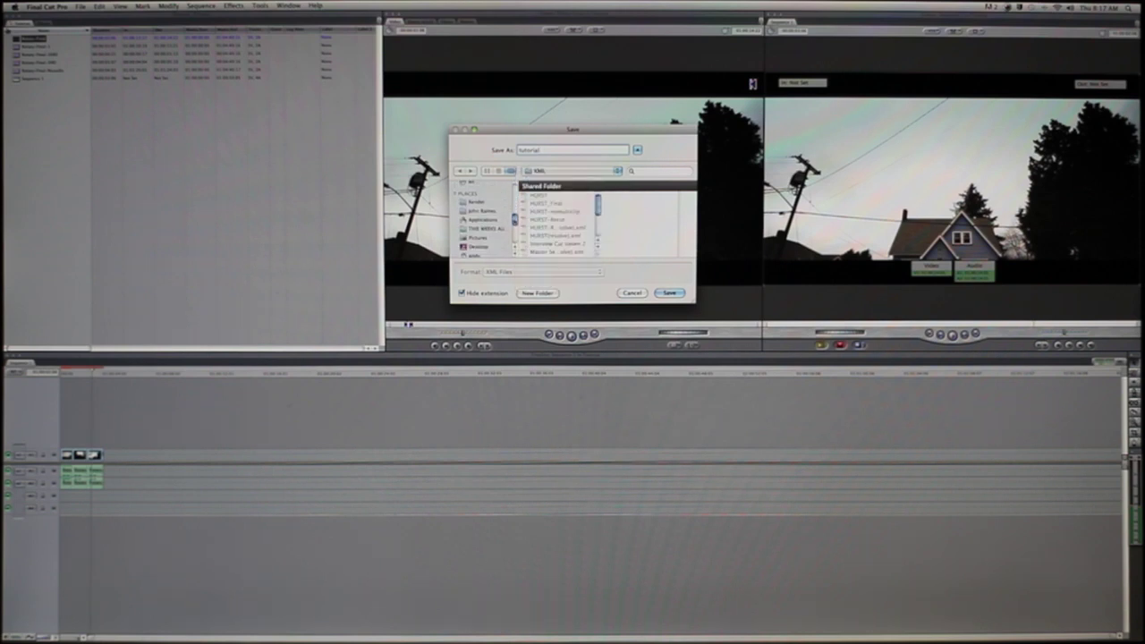
click(483, 248)
click(666, 294)
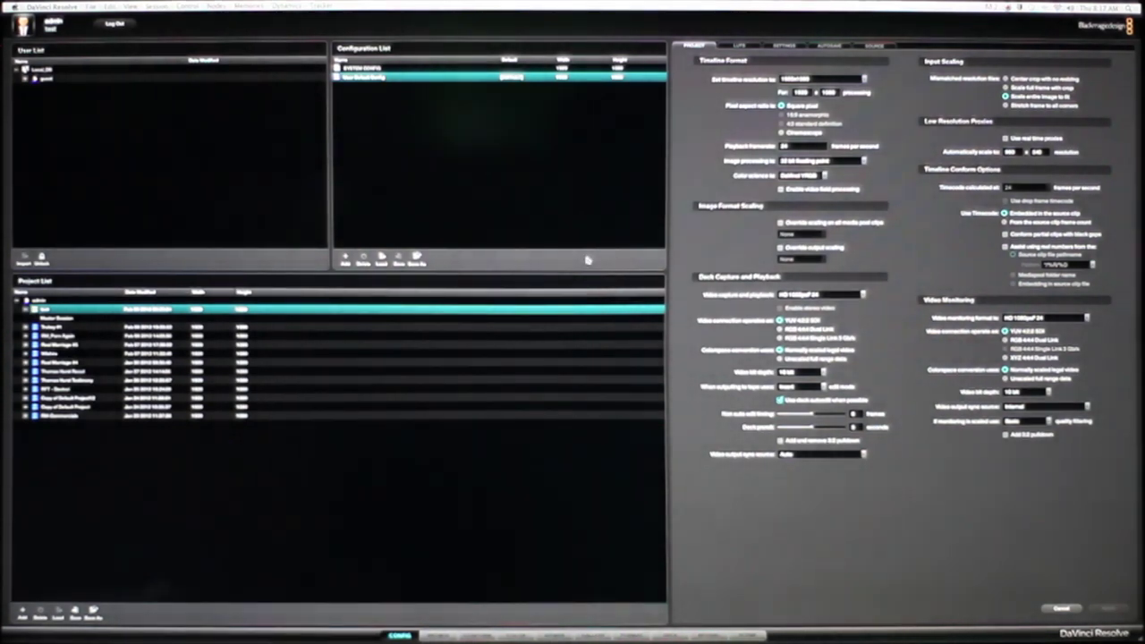
Step: Switch to DaVinci Resolve, check the Desktop entry among the media storage volumes in the preferences, and apply the preferences
click(67, 8)
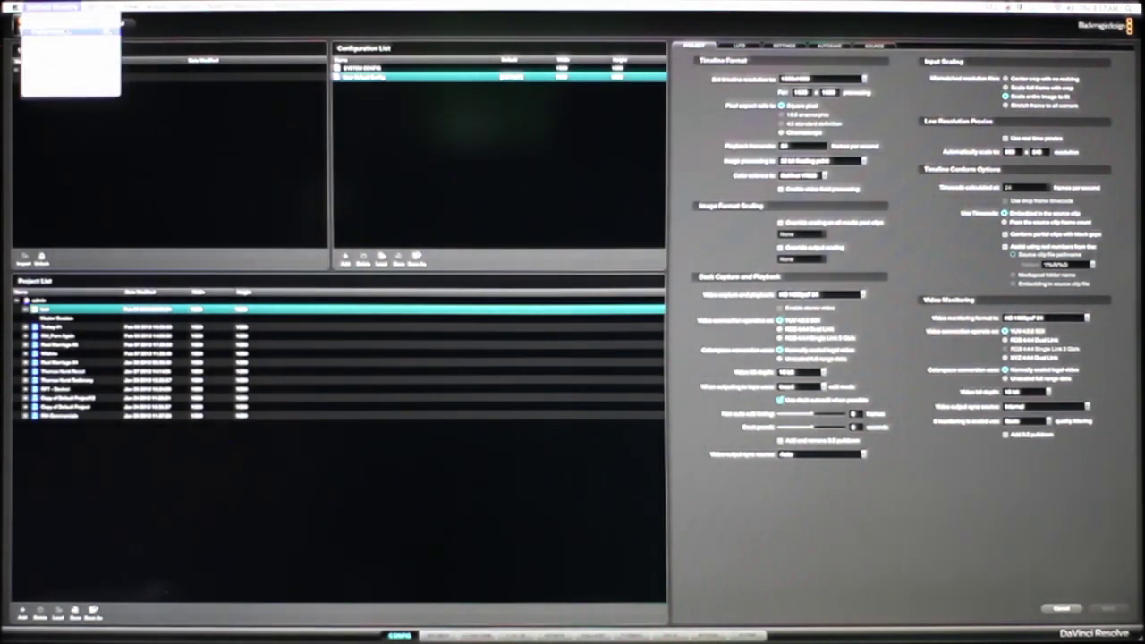
click(66, 32)
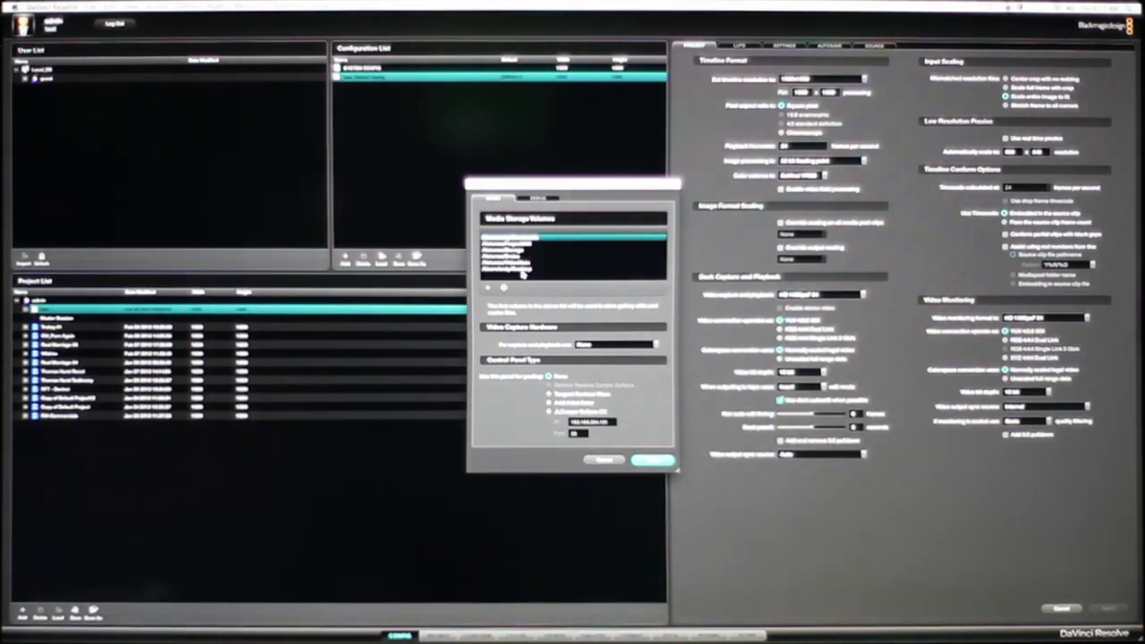
click(528, 270)
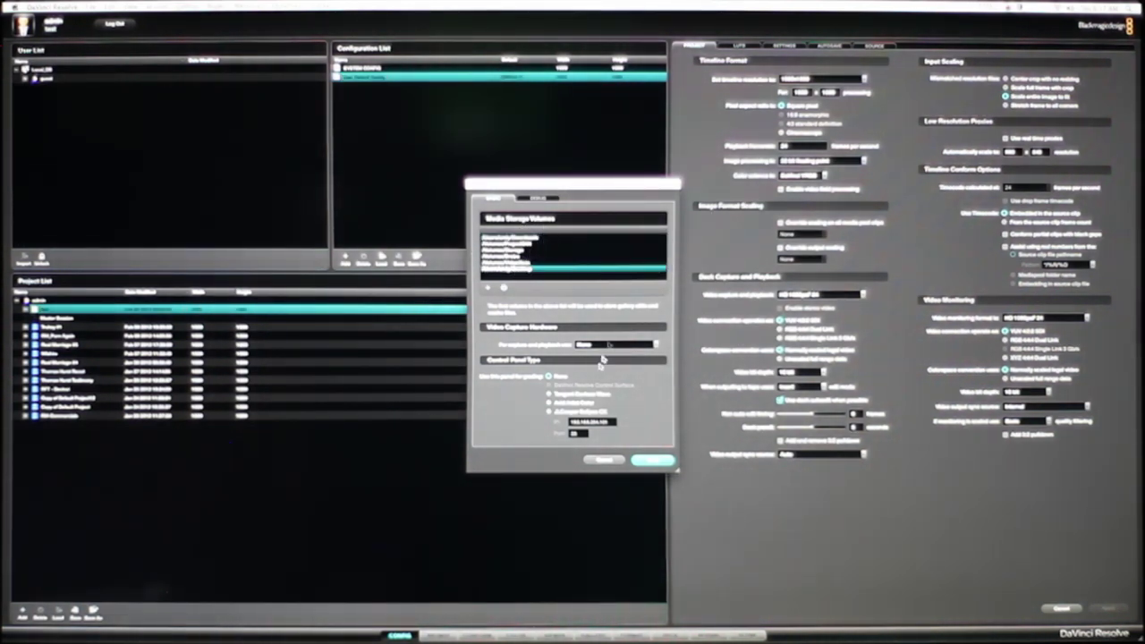
click(646, 461)
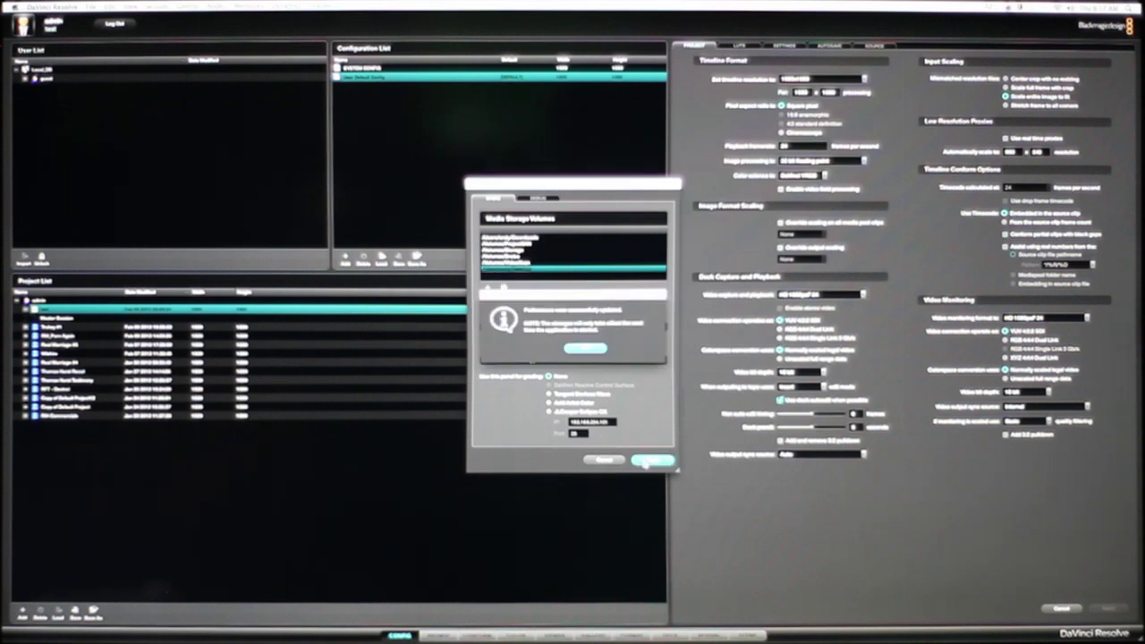
click(571, 349)
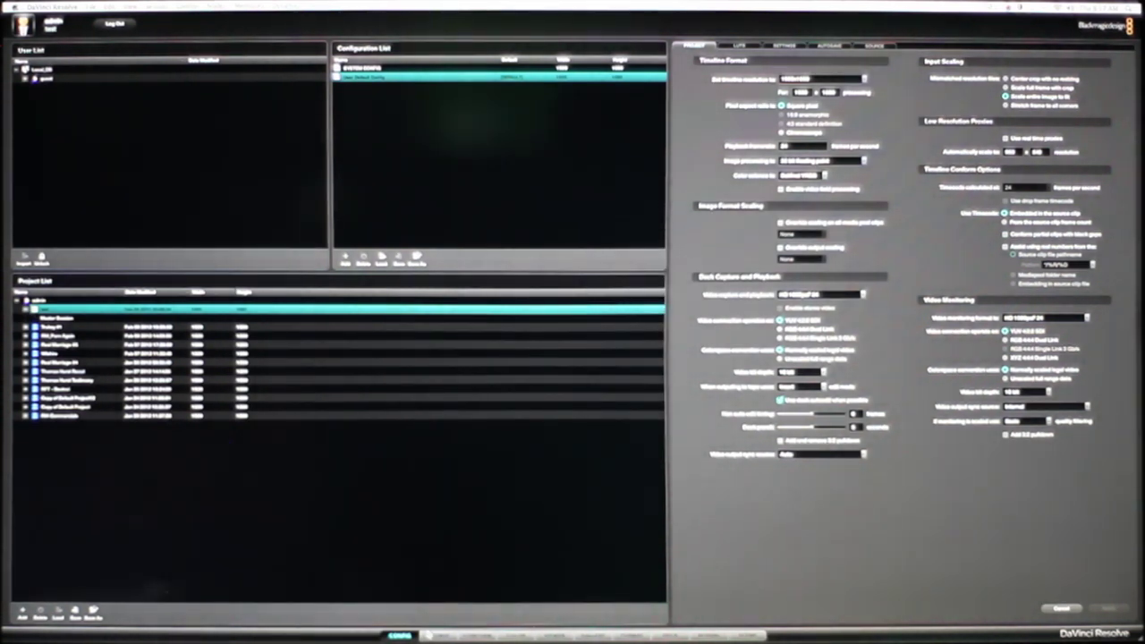
Step: Import the tutorial XML from the Desktop on the Conform page, accepting the default Load XML settings for Sequence 1
click(478, 637)
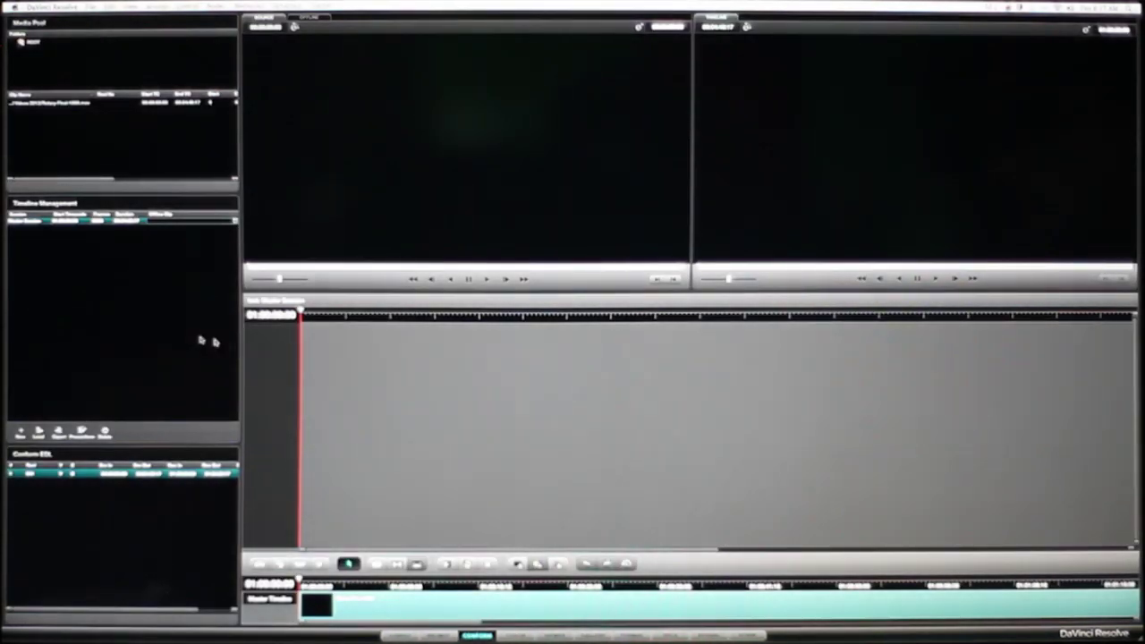
click(59, 433)
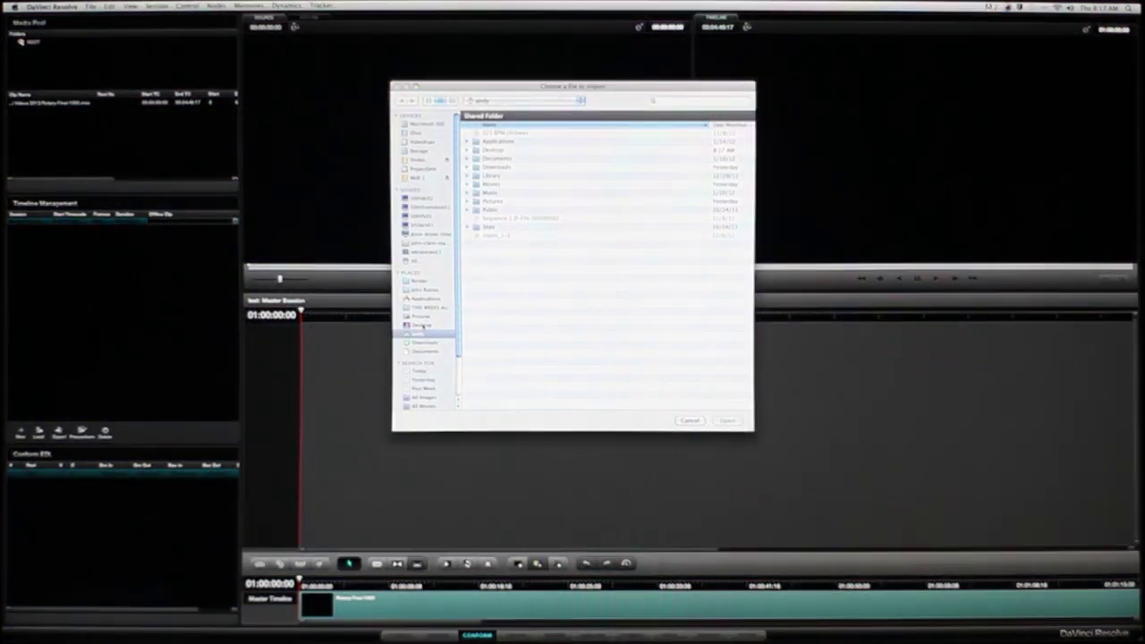
click(422, 326)
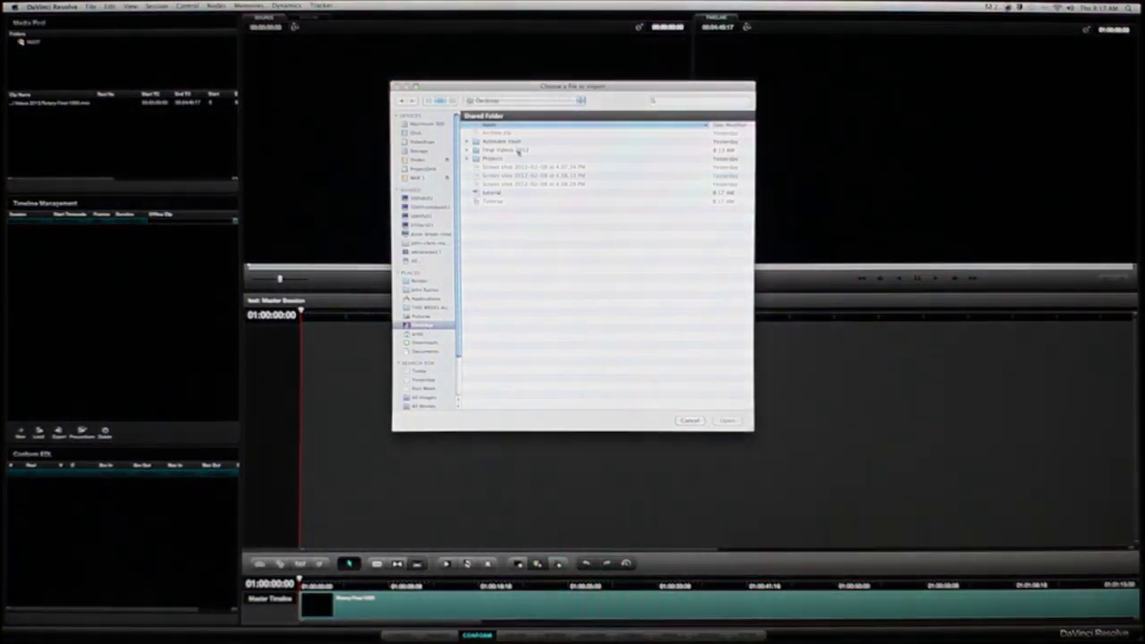
click(549, 195)
click(727, 420)
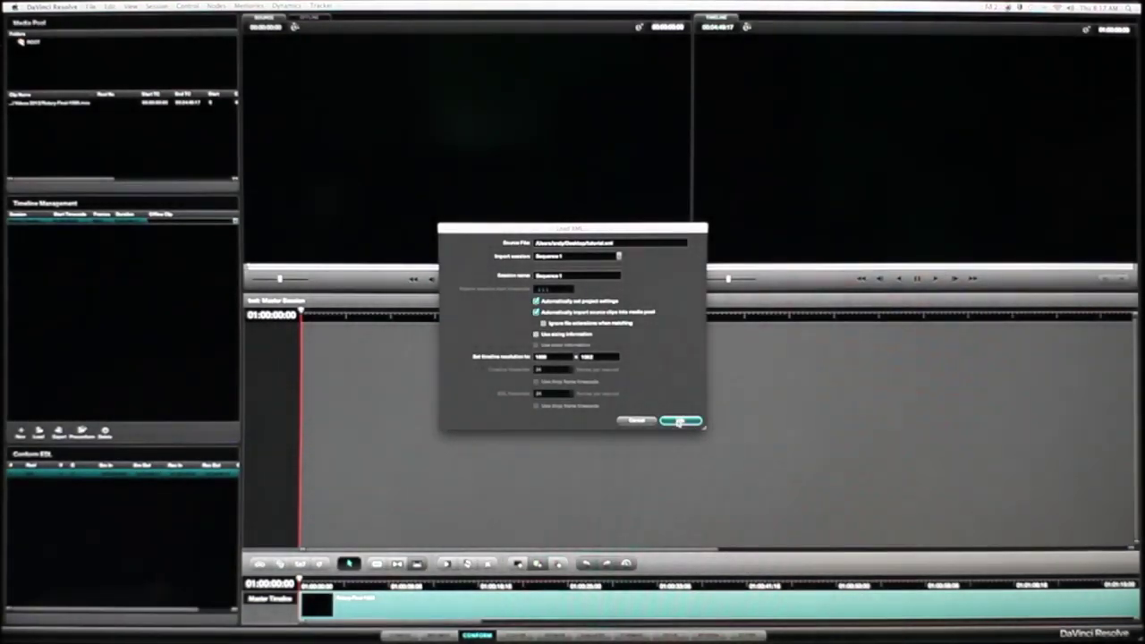
click(680, 422)
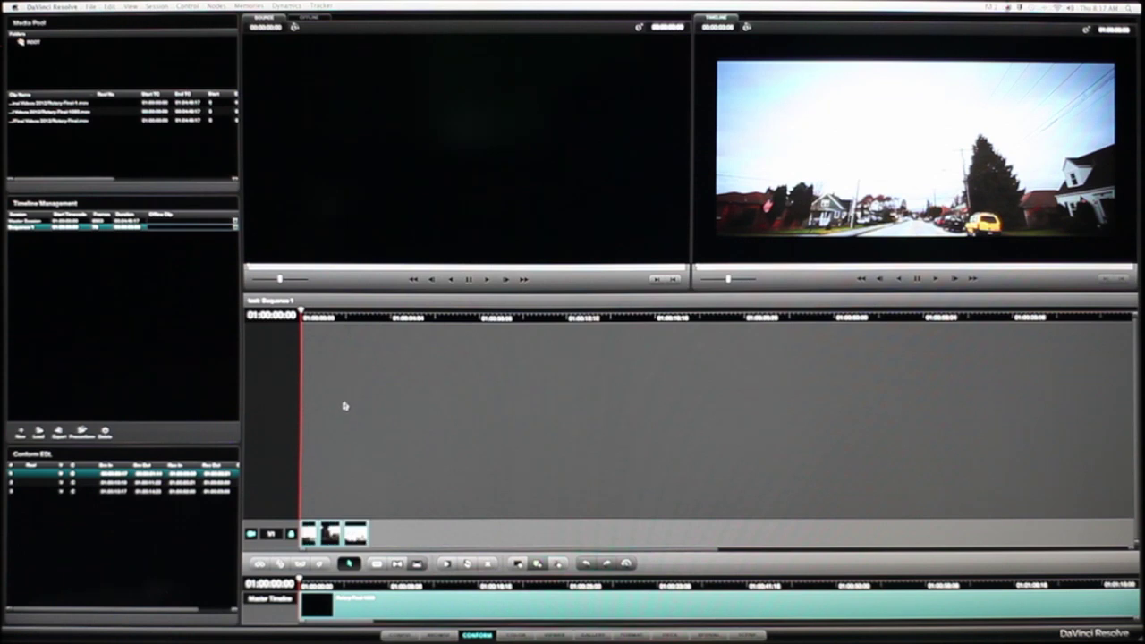
Step: Scrub through the imported sequence, return to its start, and go to the Color page
click(396, 321)
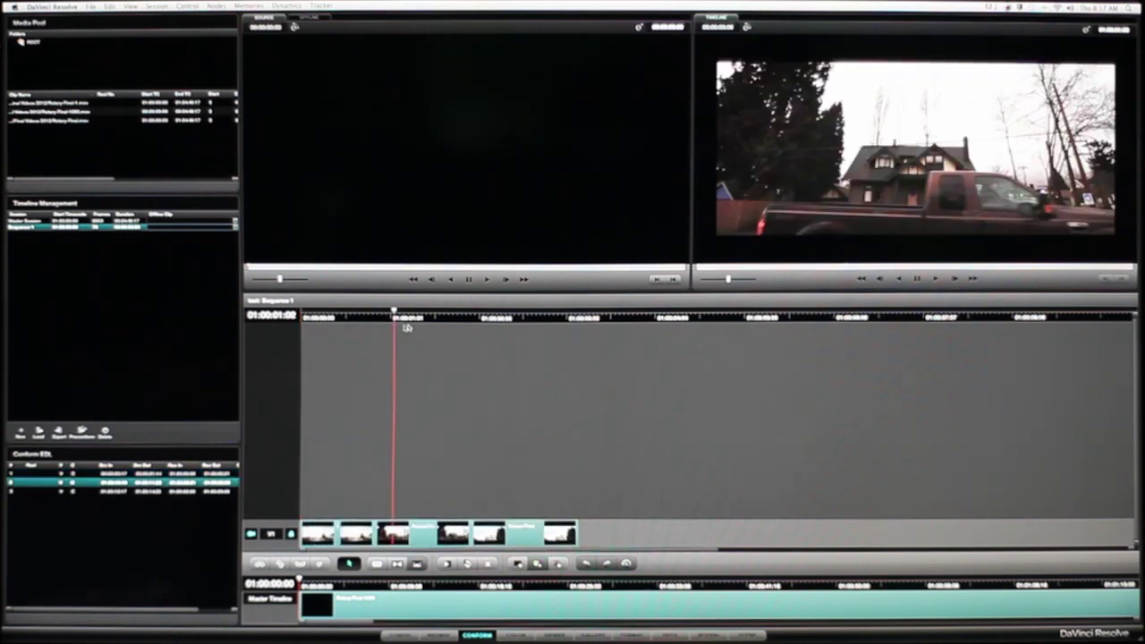
click(517, 334)
drag(476, 320, 291, 322)
click(509, 635)
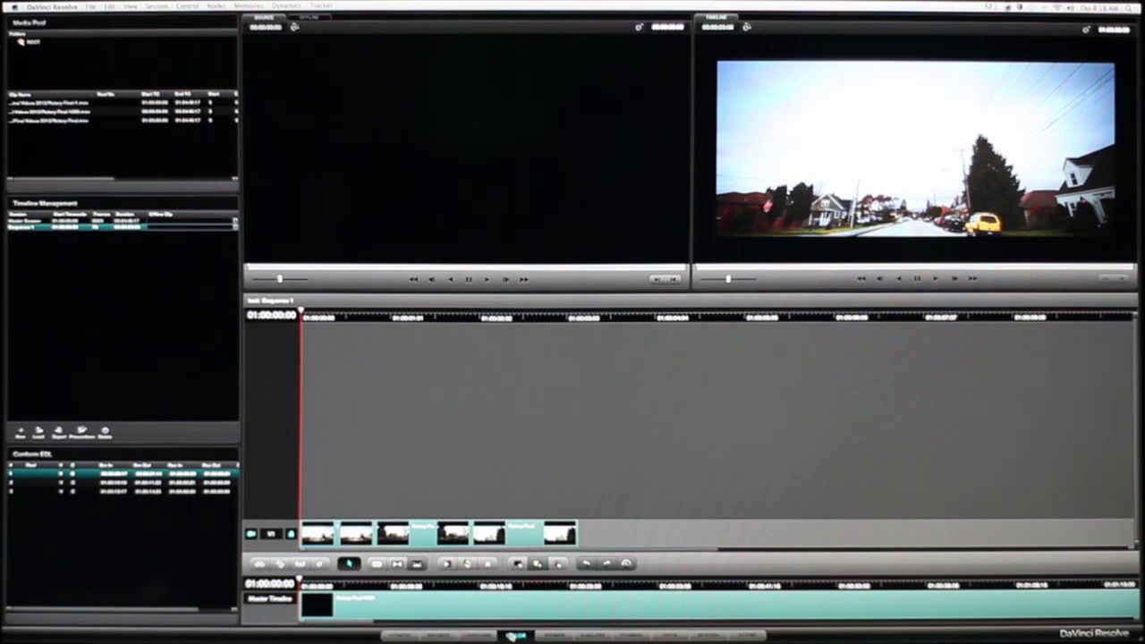
Step: Look through the second and third clips of the sequence and return to the first clip
click(88, 448)
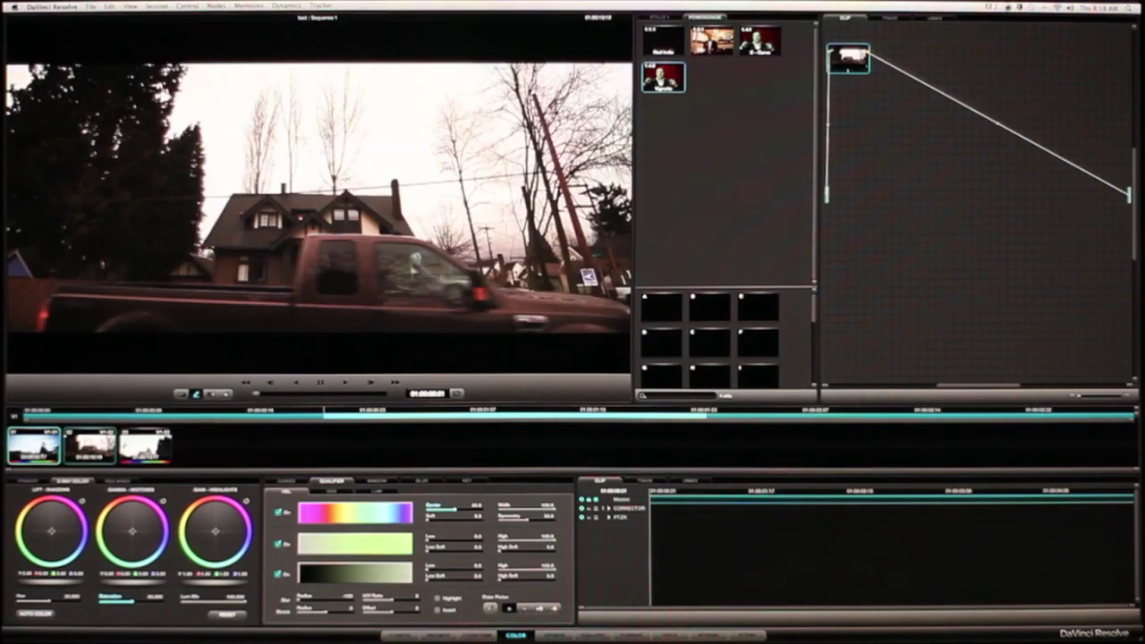
key(Up)
click(100, 448)
click(134, 448)
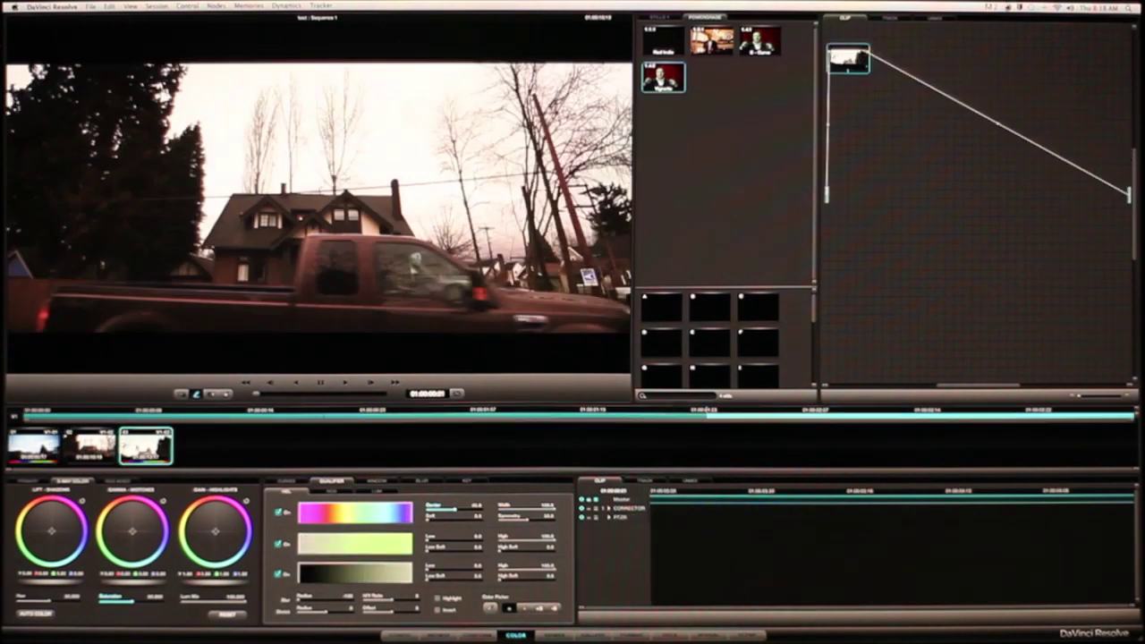
click(55, 449)
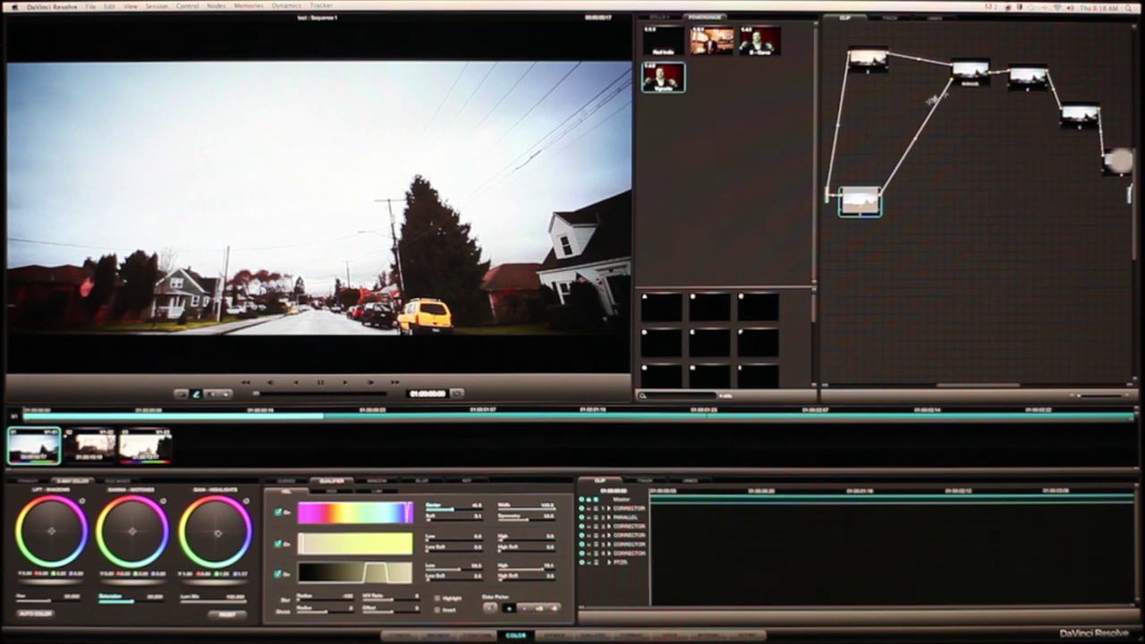
Step: Rearrange the first clip's node graph, spacing out the two parallel branch nodes, the Parallel mixer and the serial nodes following it
drag(871, 61, 869, 45)
mouse_move(875, 201)
mouse_down()
mouse_move(900, 161)
mouse_move(862, 202)
mouse_up()
drag(873, 48, 870, 60)
drag(976, 72, 949, 96)
drag(1029, 77, 1016, 89)
drag(1080, 114, 1079, 125)
drag(1017, 92, 1025, 86)
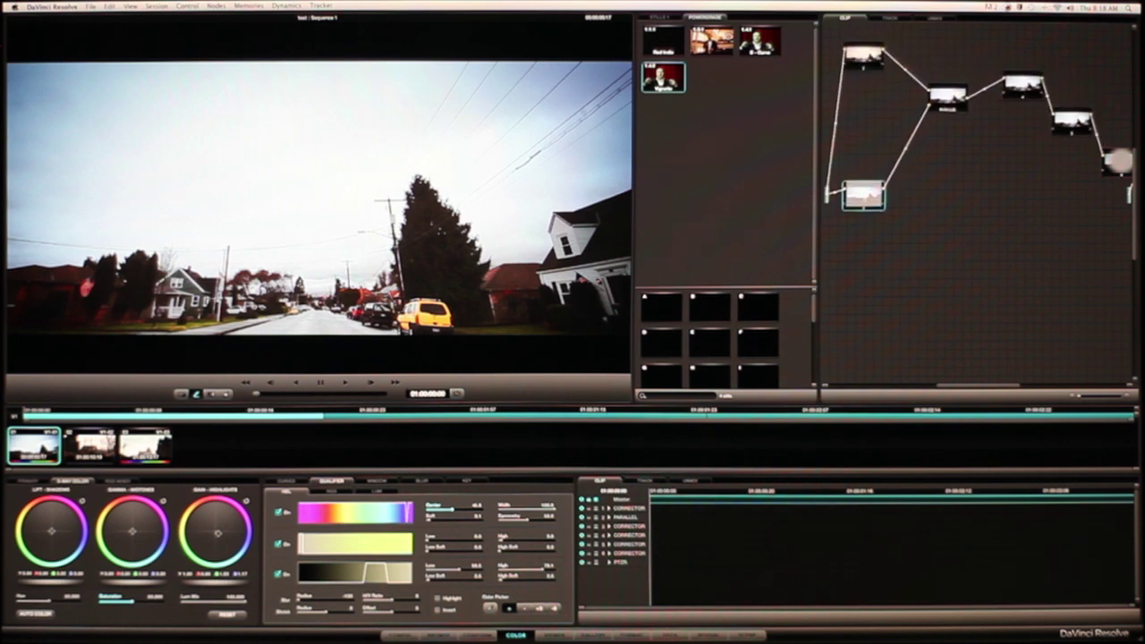
drag(949, 95, 956, 66)
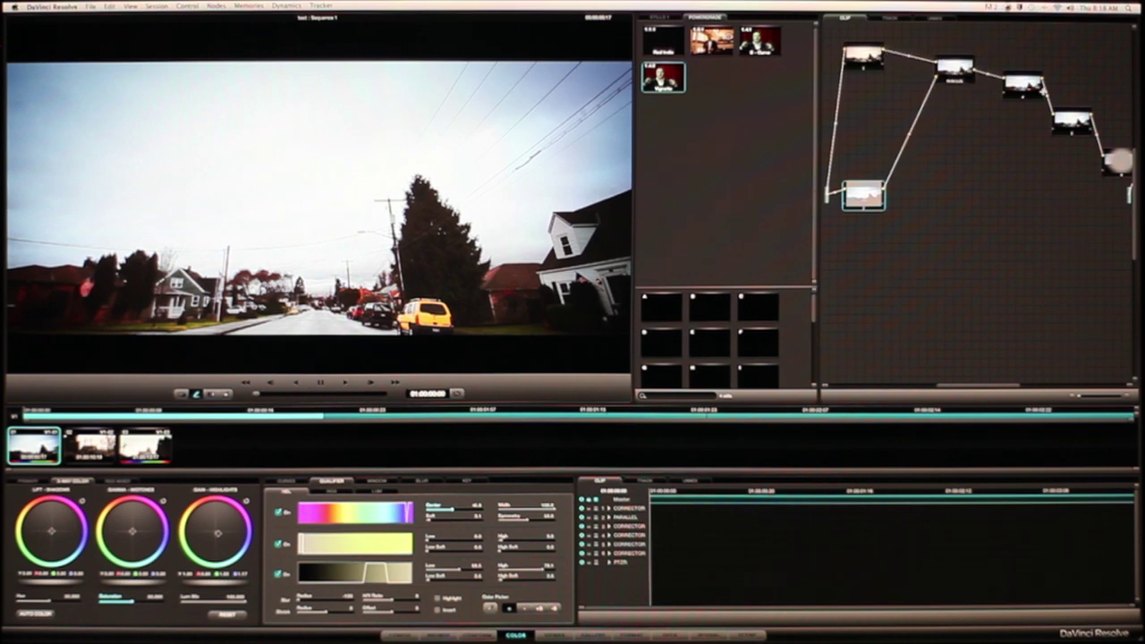
mouse_move(863, 195)
mouse_down()
mouse_move(873, 211)
mouse_move(872, 187)
mouse_up()
Step: Add a parallel node to the upper branch node and position it between the two existing parallel branches
click(864, 55)
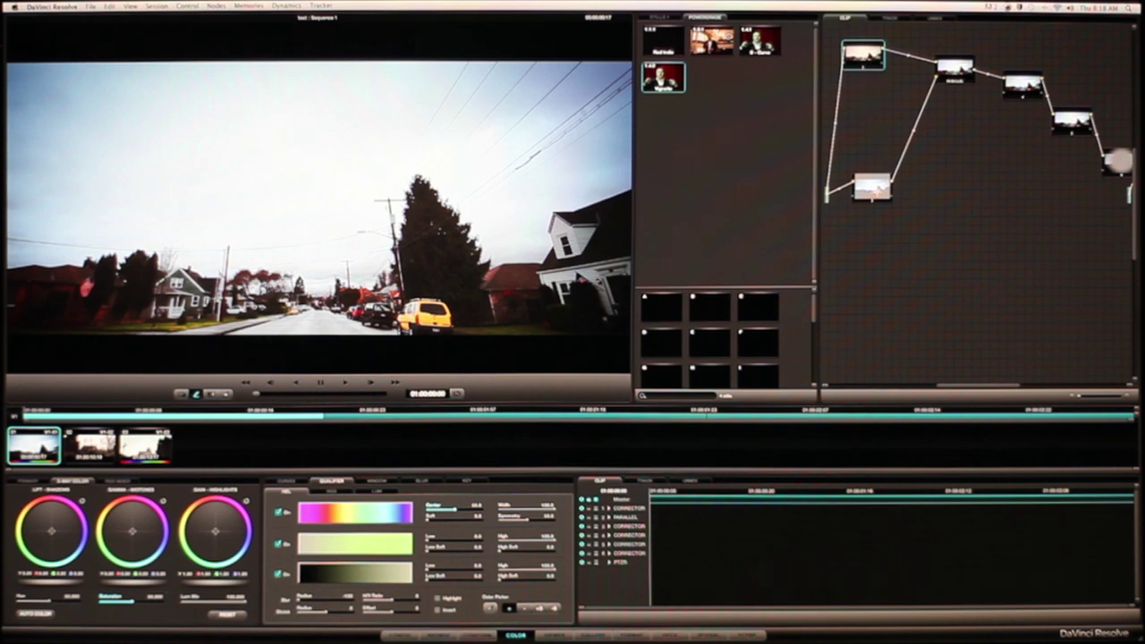
click(872, 188)
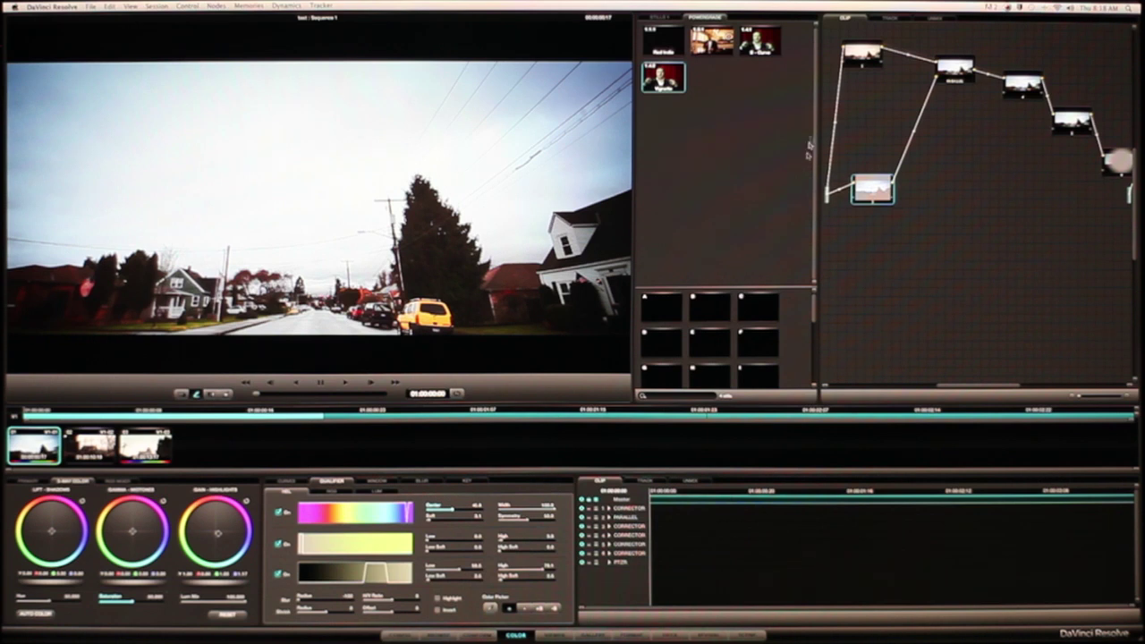
click(848, 55)
key(alt+p)
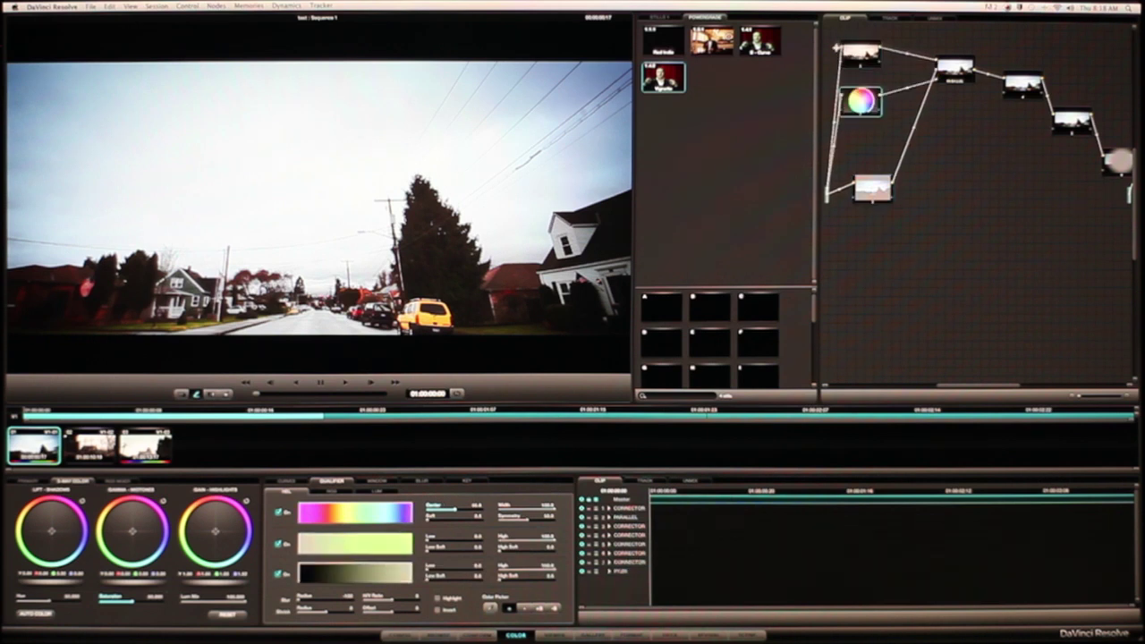
drag(850, 106, 862, 117)
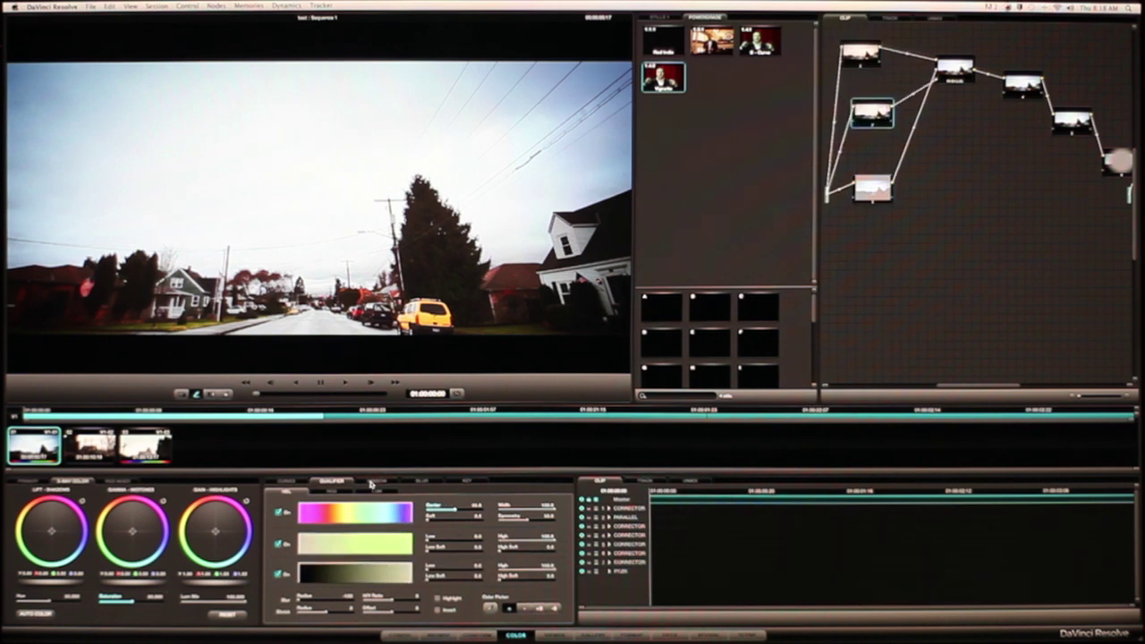
Step: Isolate the yellow car on the new parallel node with the HSL qualifier and lower the node's saturation to 0
click(371, 483)
click(321, 484)
click(452, 599)
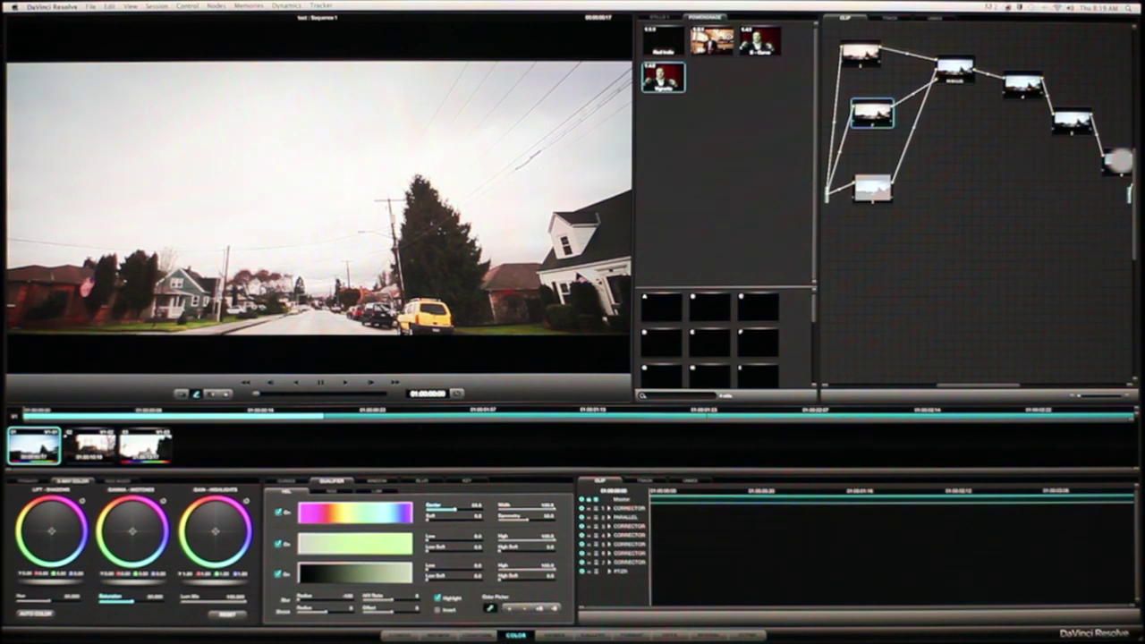
click(424, 321)
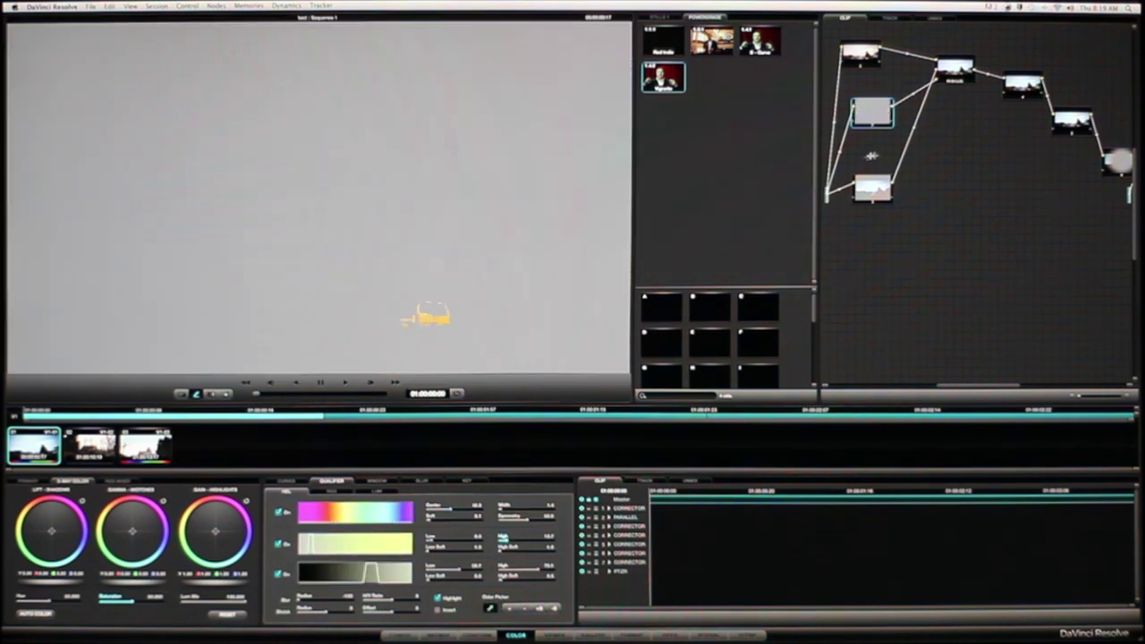
click(438, 597)
drag(166, 601, 9, 605)
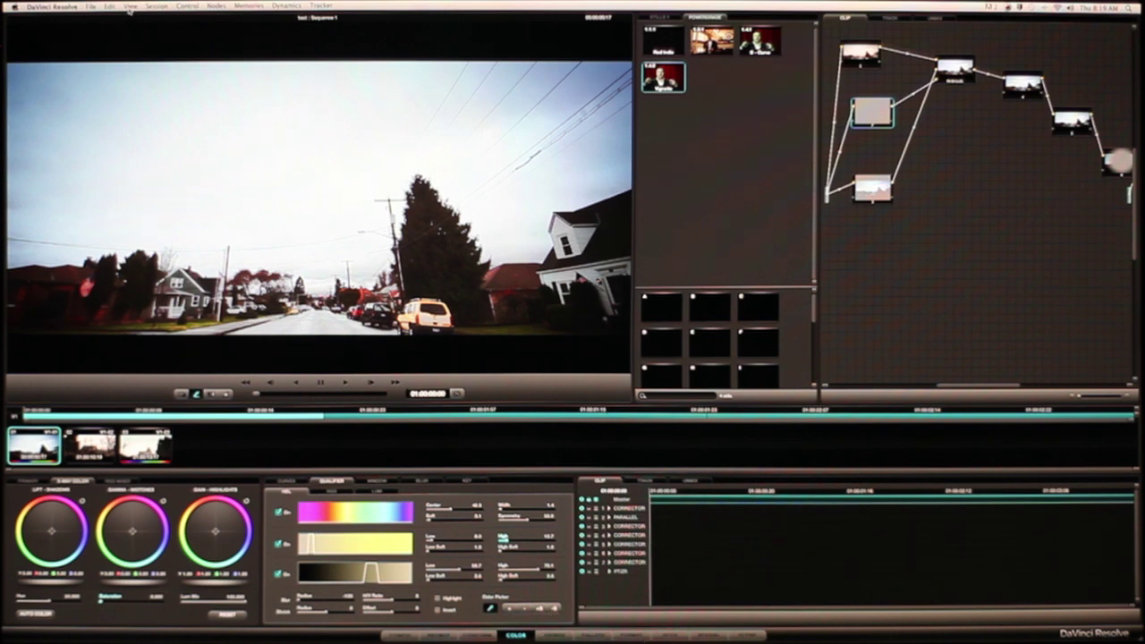
Step: Open the session's render settings and browse to the Desktop storage location for the render destination
click(157, 5)
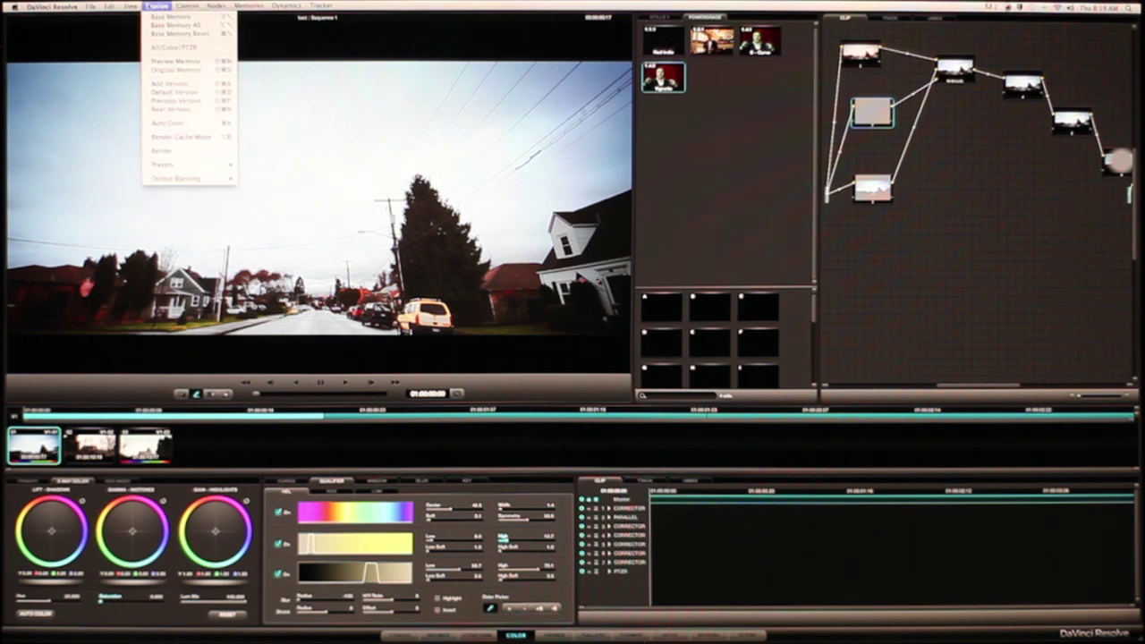
click(183, 147)
click(576, 420)
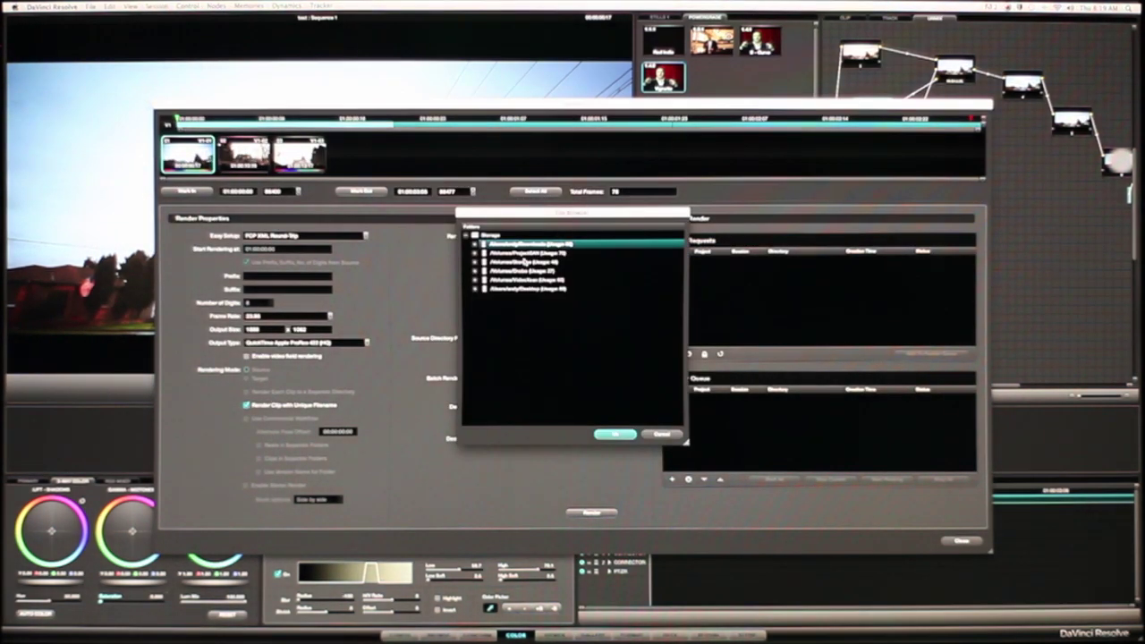
click(476, 289)
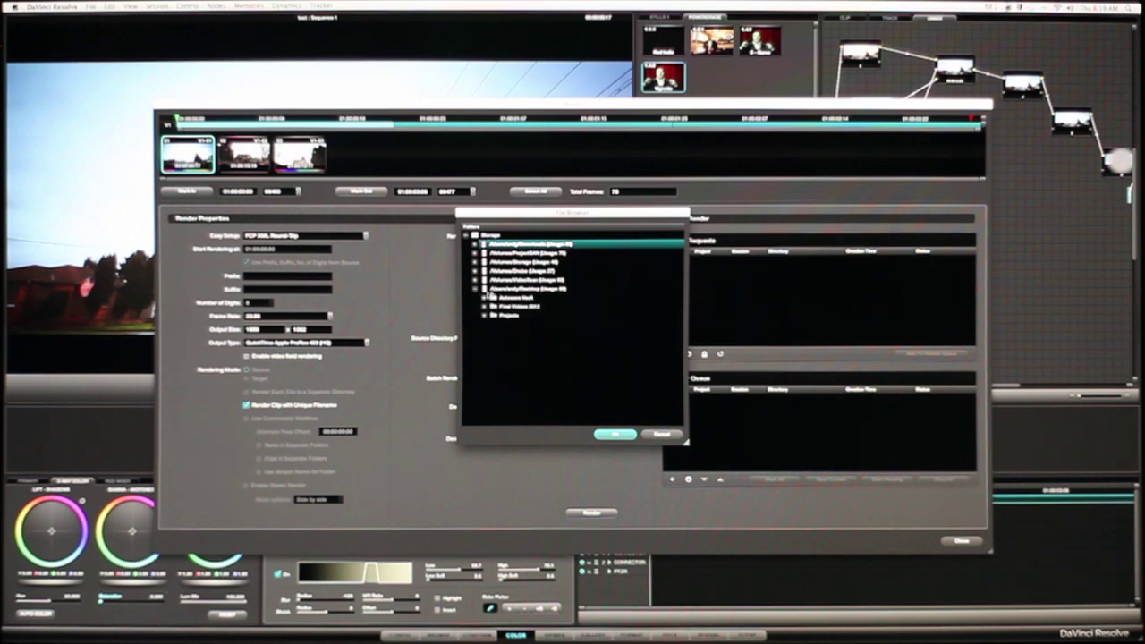
click(484, 317)
click(508, 317)
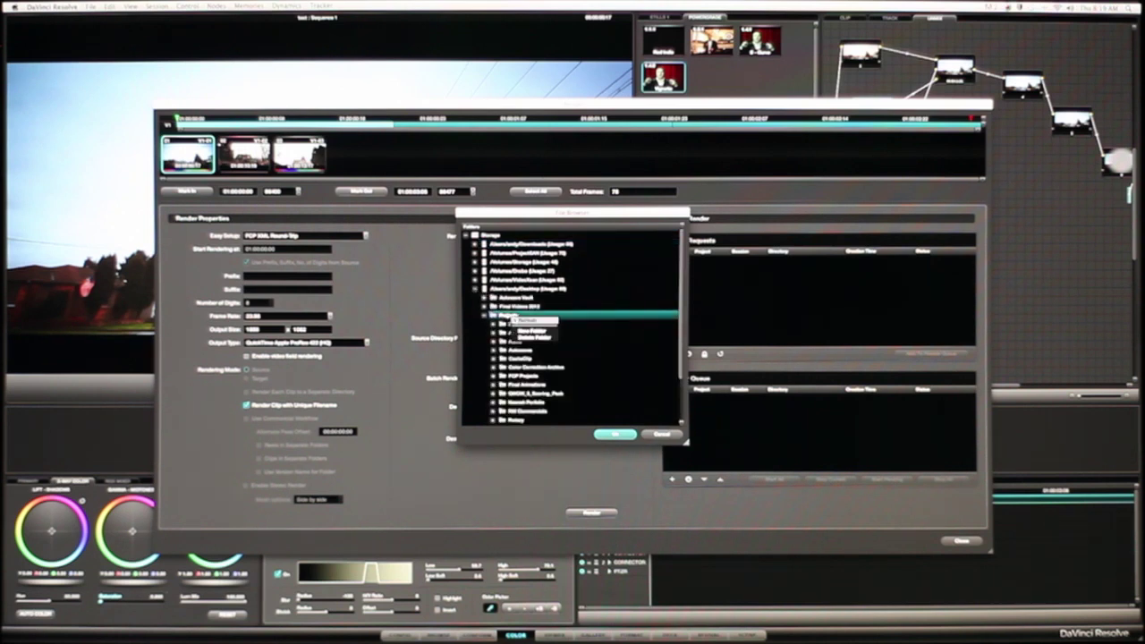
click(484, 317)
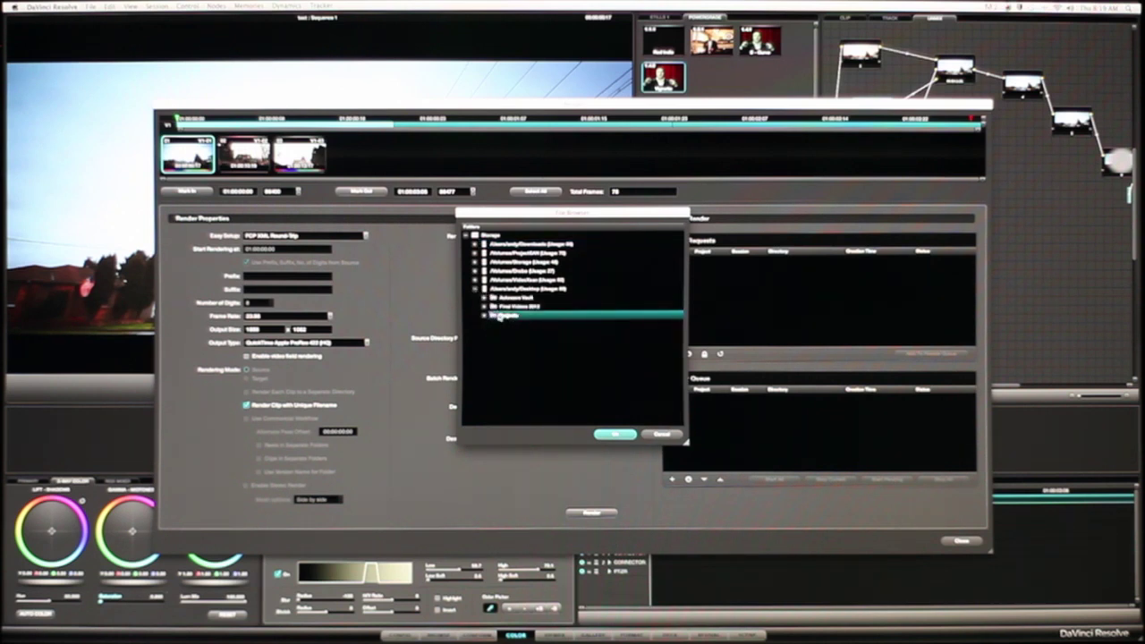
Step: Create a new folder named RENDER inside the Final Videos 2012 folder
click(503, 307)
right_click(526, 308)
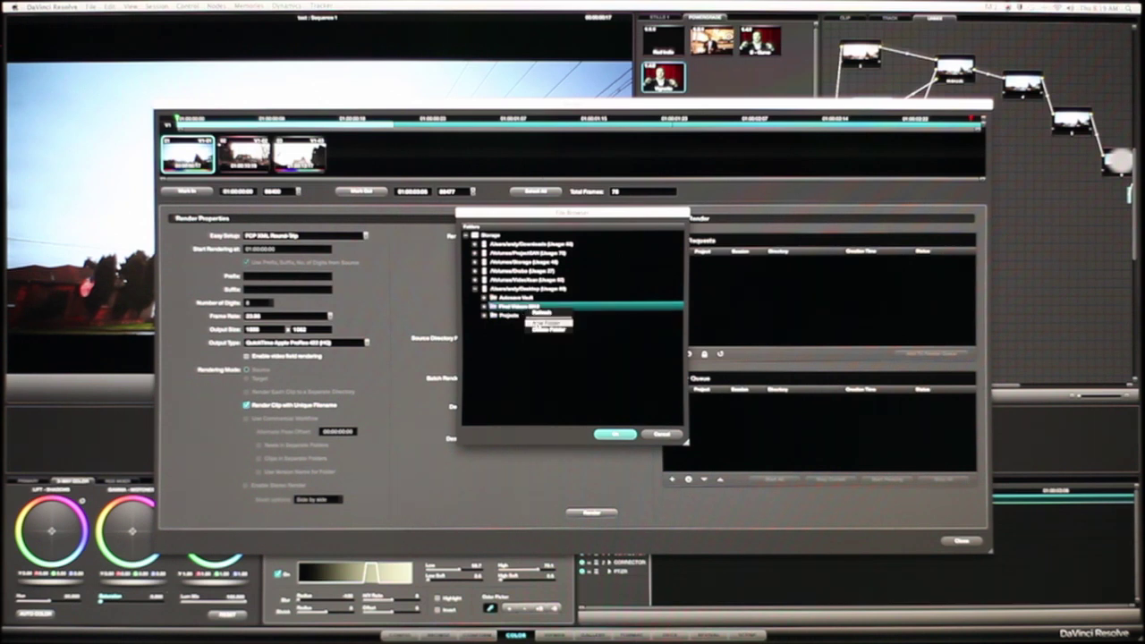
click(544, 322)
text(t)
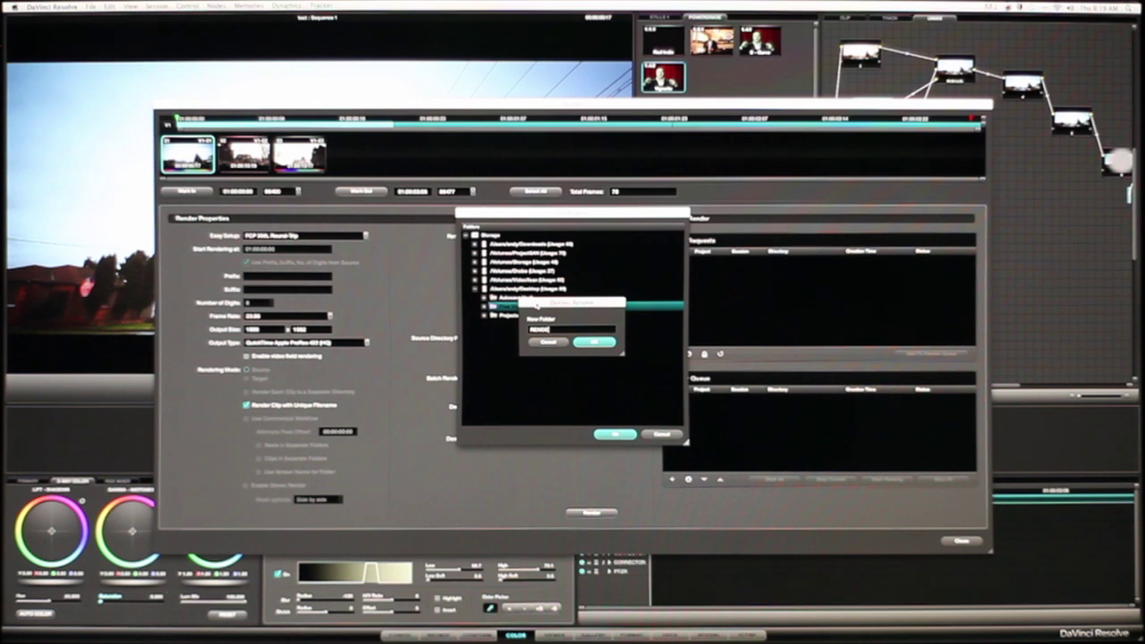
click(595, 341)
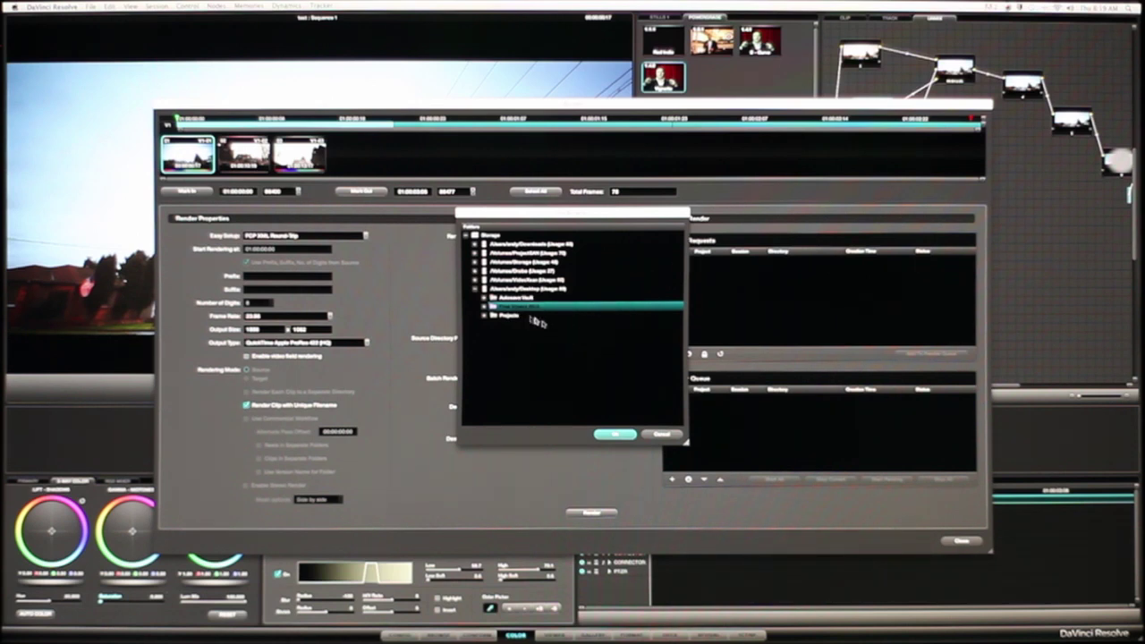
Step: Set the RENDER folder in Final Videos 2012 as the destination path, render the sequence and close the render settings
click(486, 313)
click(485, 306)
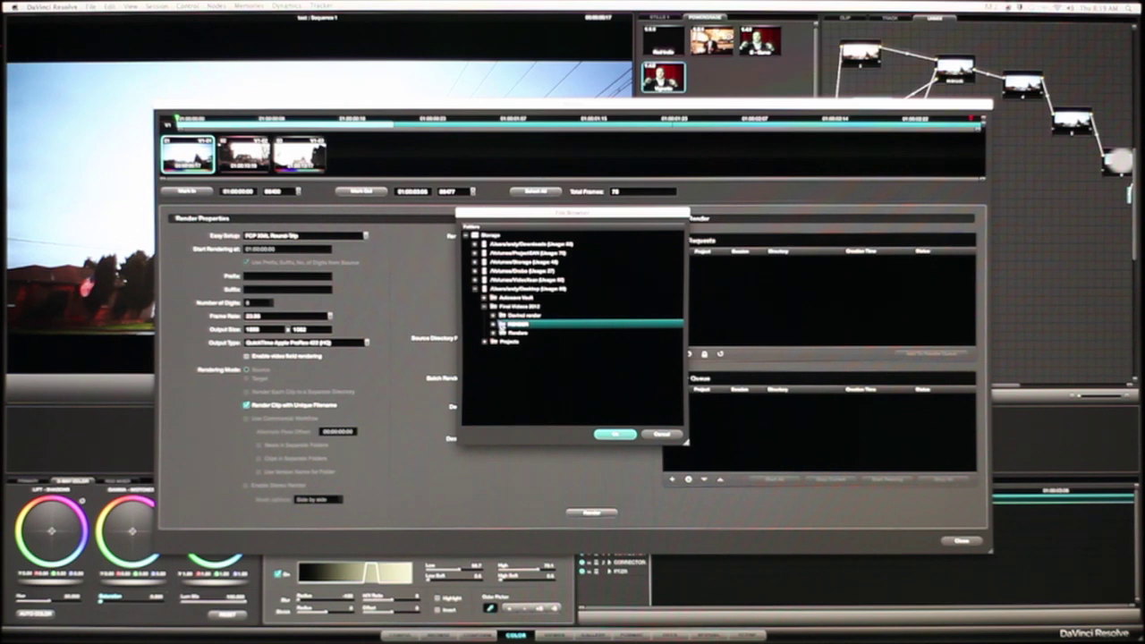
click(610, 436)
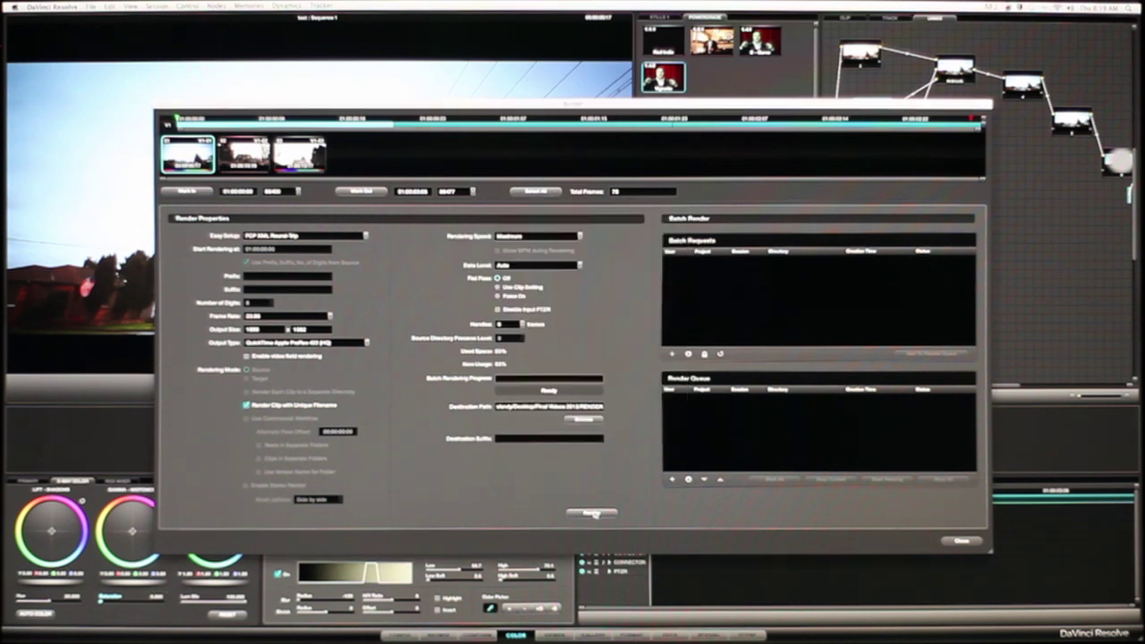
click(592, 513)
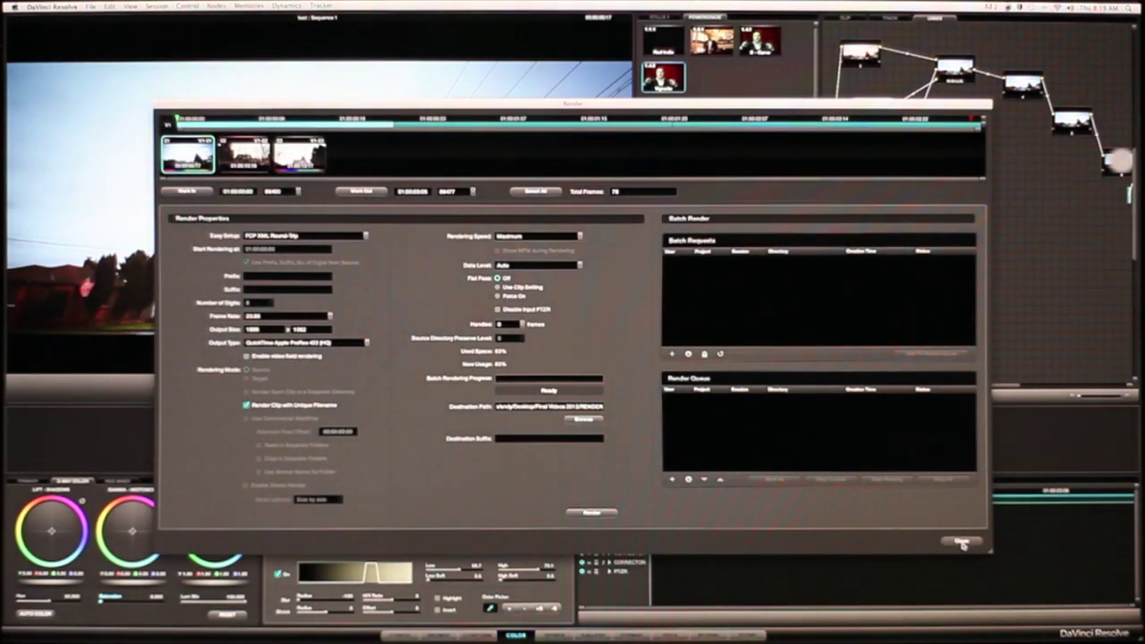
click(962, 544)
Step: Export the Sequence 1 session from the Conform page to the Desktop as the XML file "Sequence 1 (Resolve).xml"
click(477, 635)
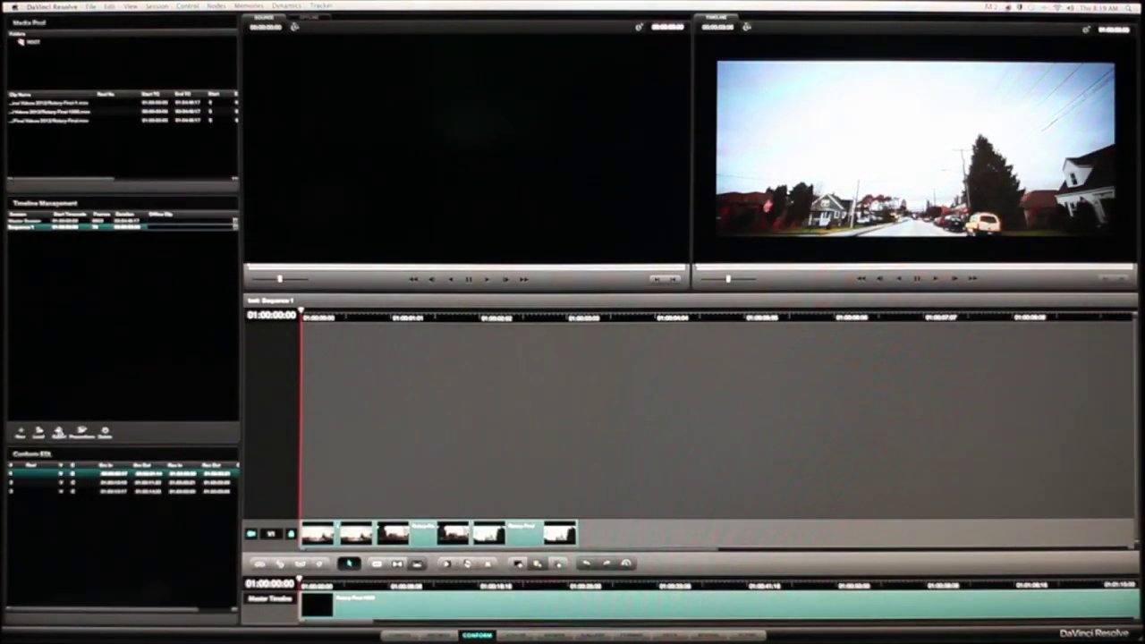
click(59, 435)
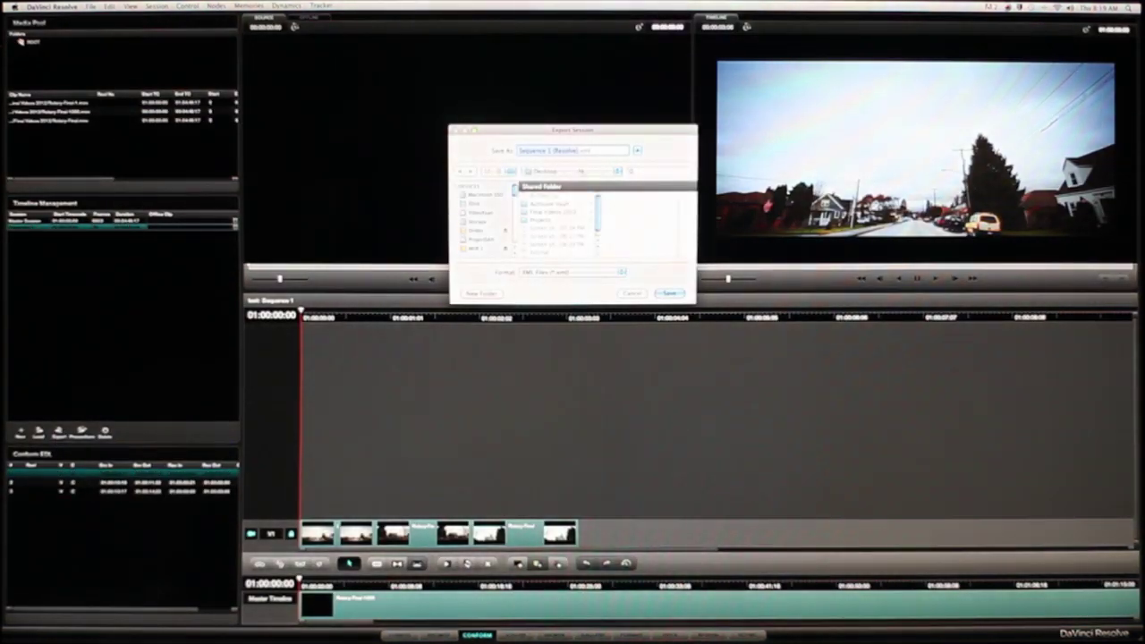
drag(596, 254, 624, 253)
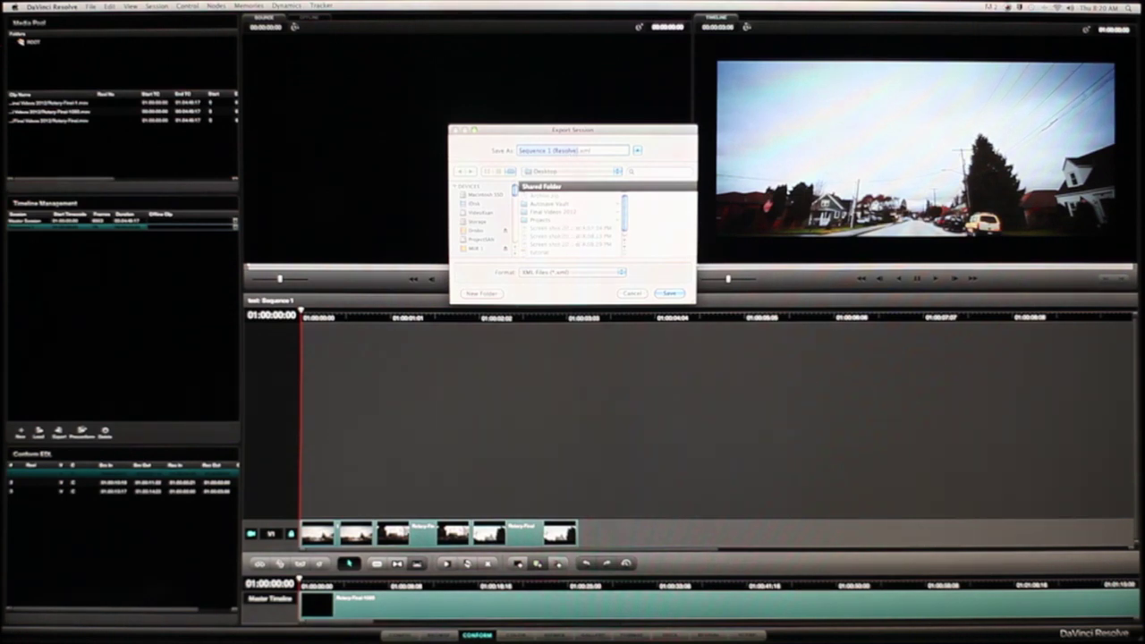
click(550, 151)
drag(697, 305, 705, 333)
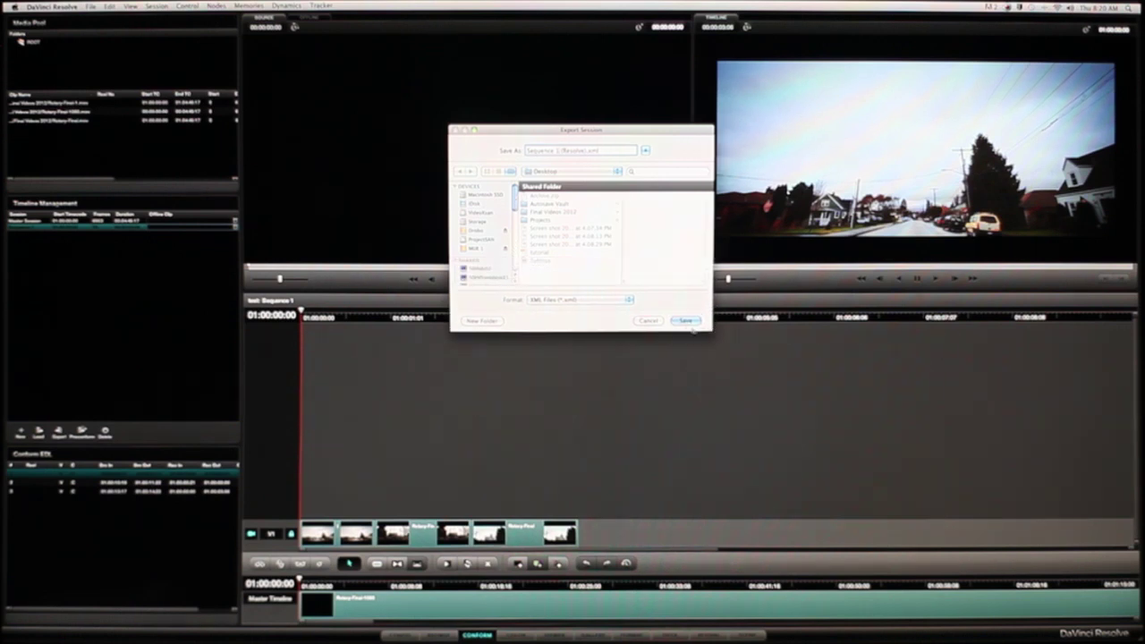
click(681, 322)
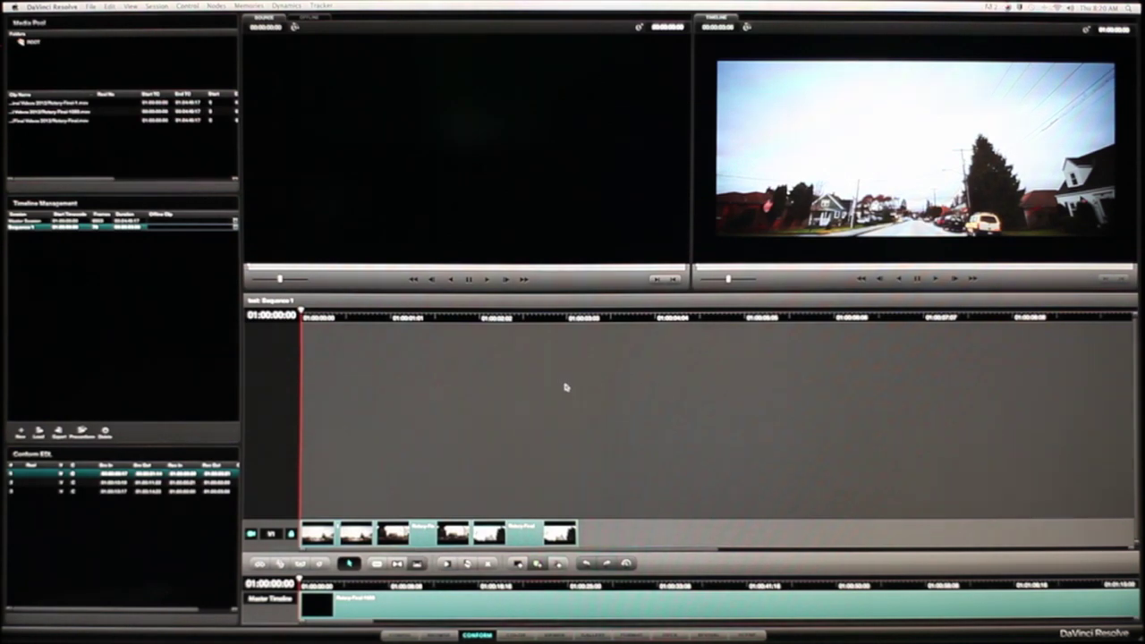
Step: Switch to Final Cut Pro and import "Sequence 1 (Resolve).xml" from the Desktop into the project
key(super+Tab)
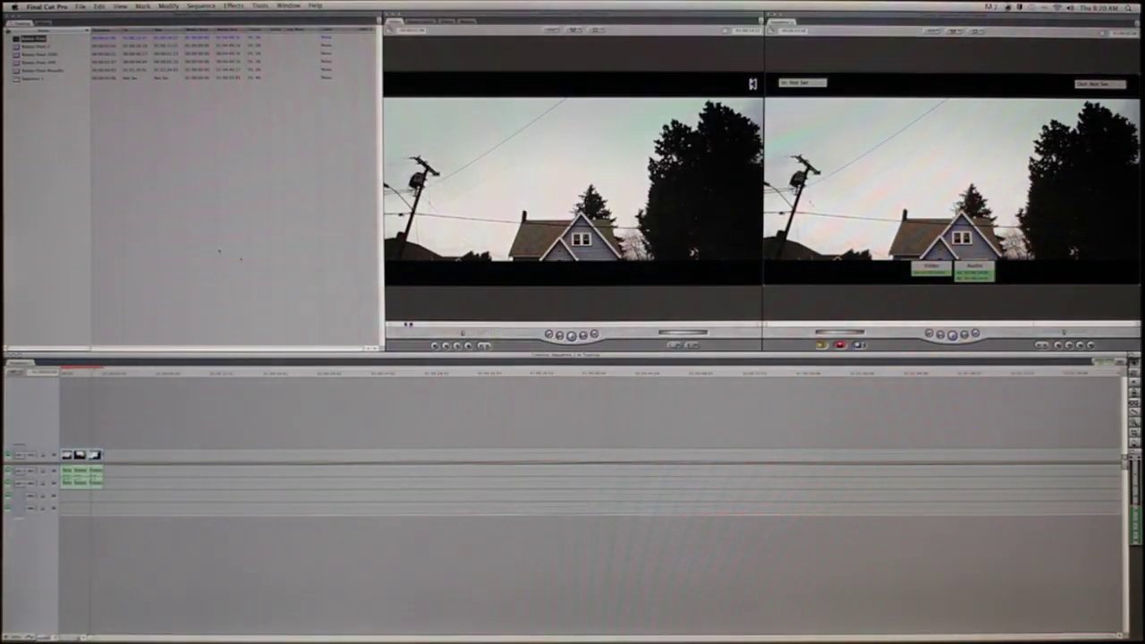
click(51, 137)
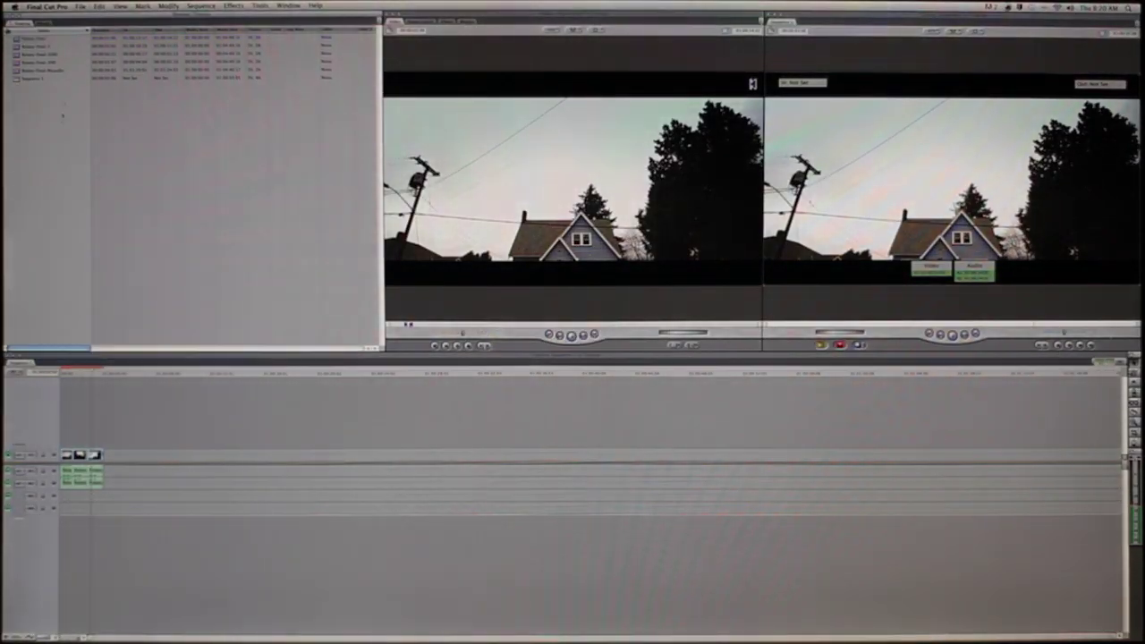
click(80, 6)
mouse_move(116, 138)
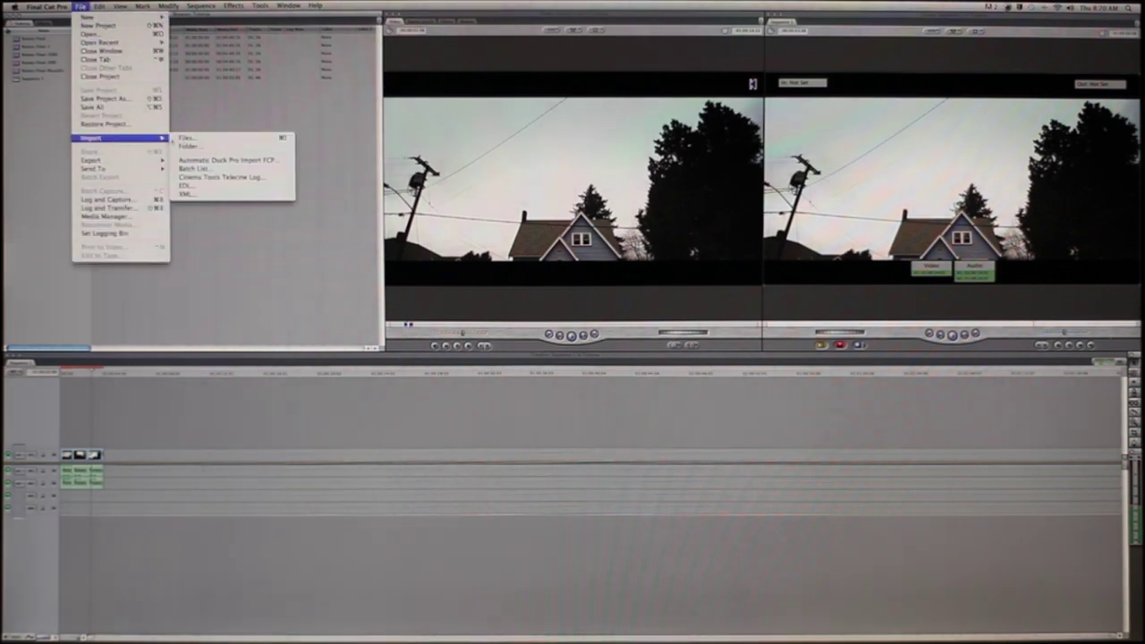
click(209, 193)
scroll(483, 206, down, 5)
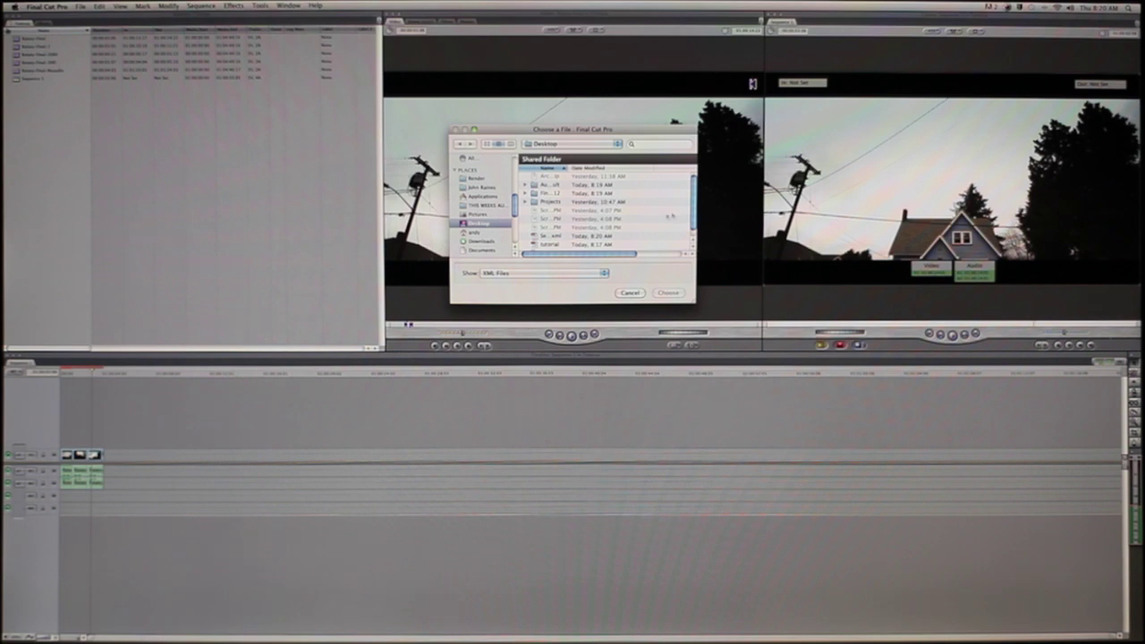
drag(568, 168, 636, 170)
click(573, 237)
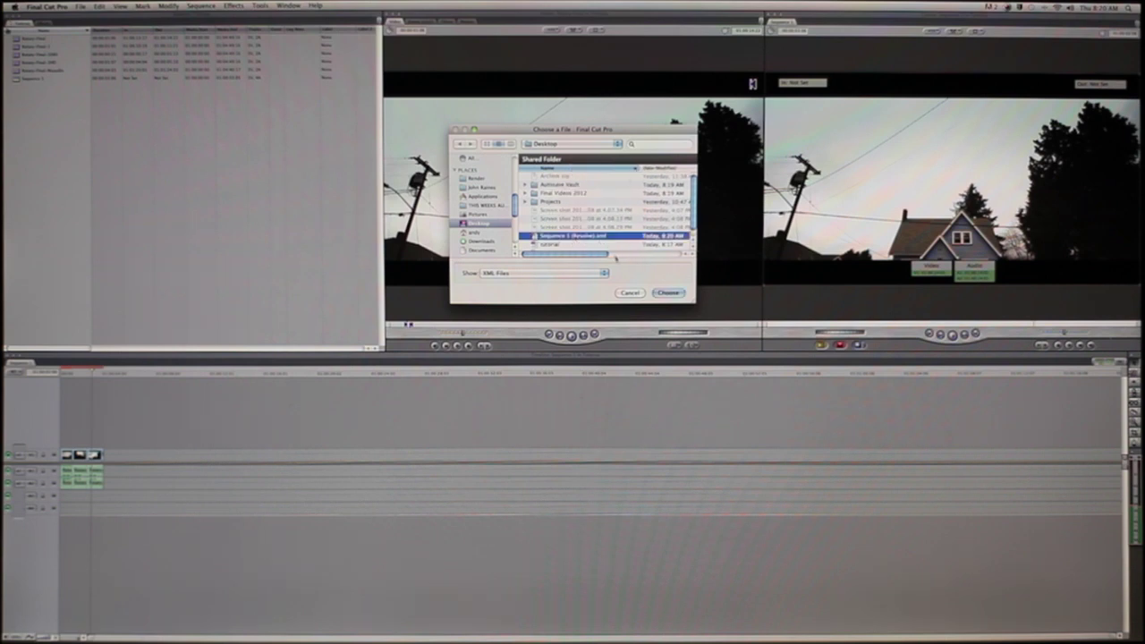
click(666, 292)
click(617, 299)
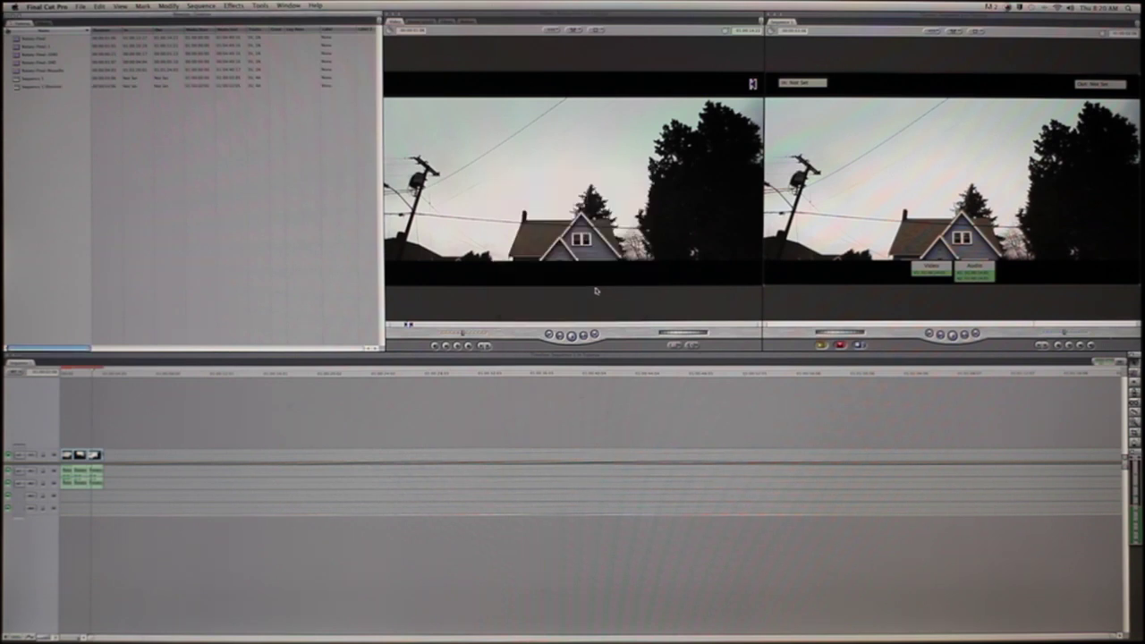
Step: Open the imported Sequence 1 (Resolve) in the timeline and check the graded picture of its first clip
double_click(43, 87)
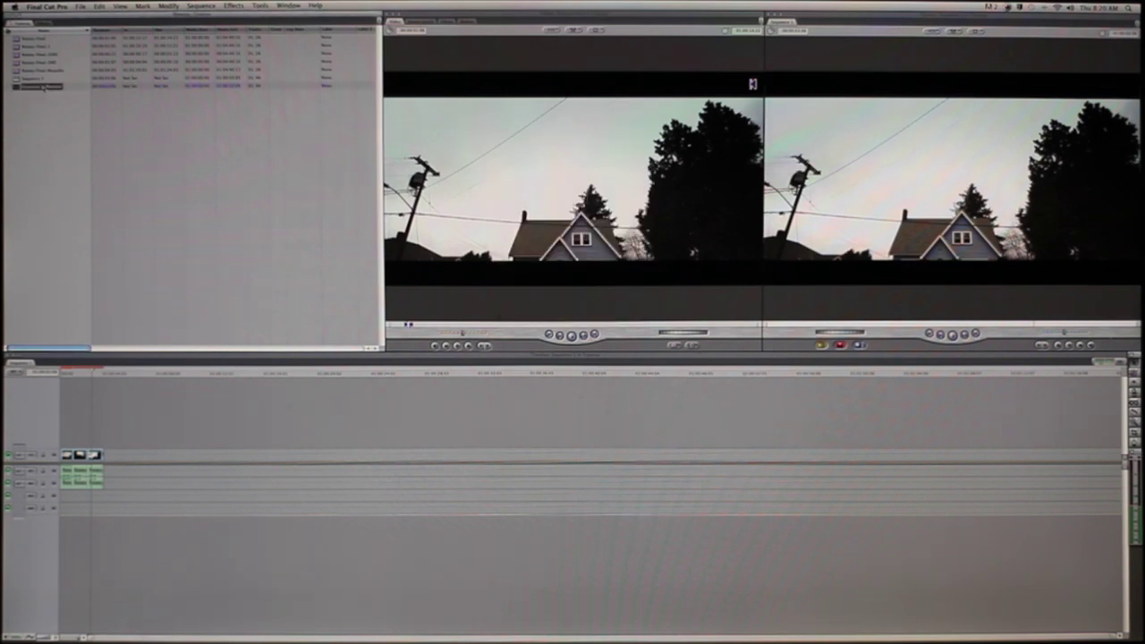
key(space)
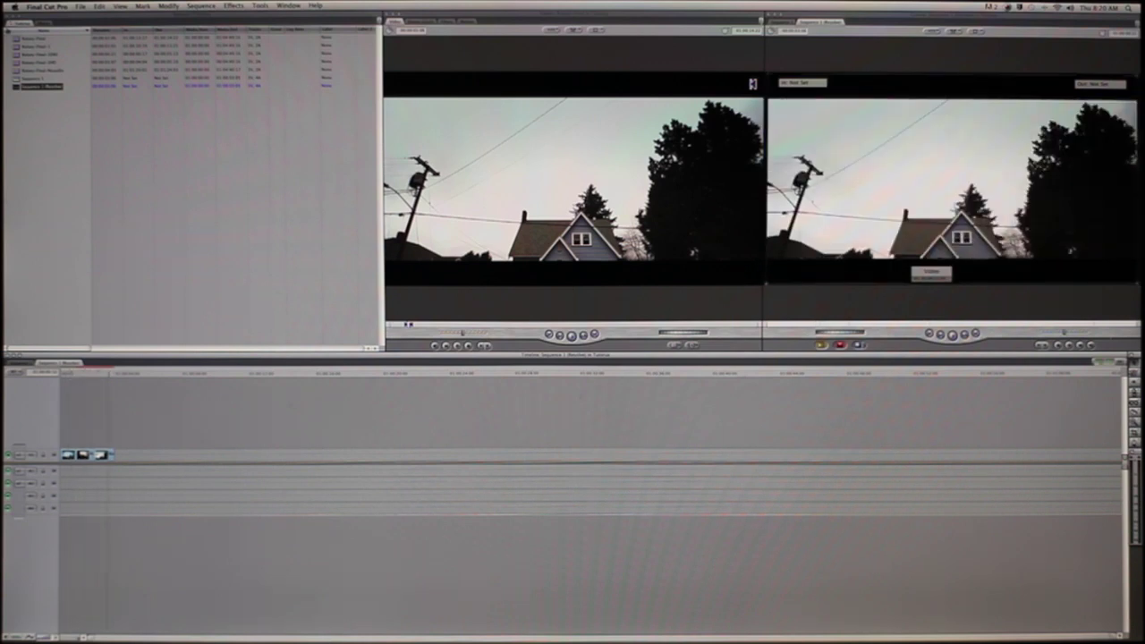
key(z)
click(83, 417)
click(92, 418)
click(92, 417)
drag(117, 374, 141, 374)
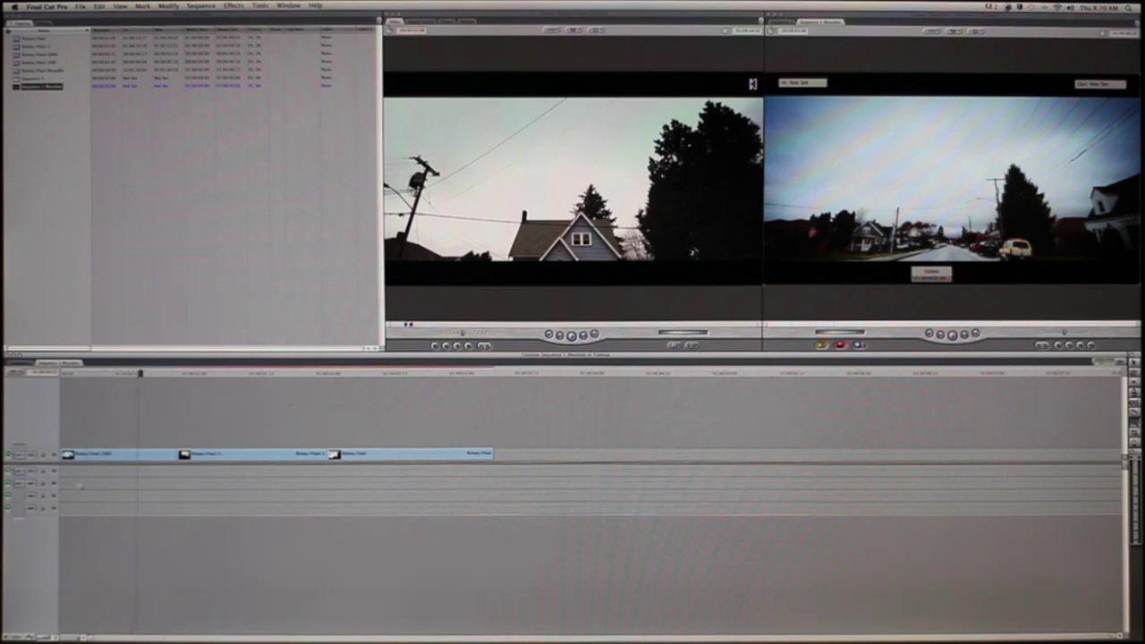
Step: Copy all audio clips from the original Sequence 1 and paste them at the start of Sequence 1 (Resolve)
click(20, 363)
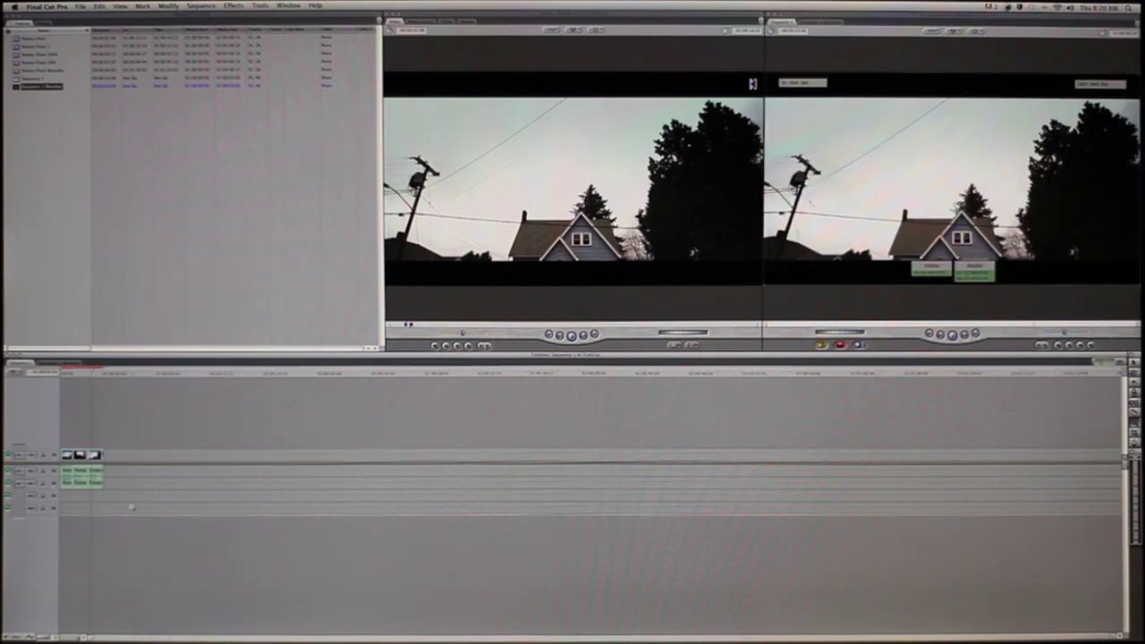
key(a)
drag(102, 491, 42, 483)
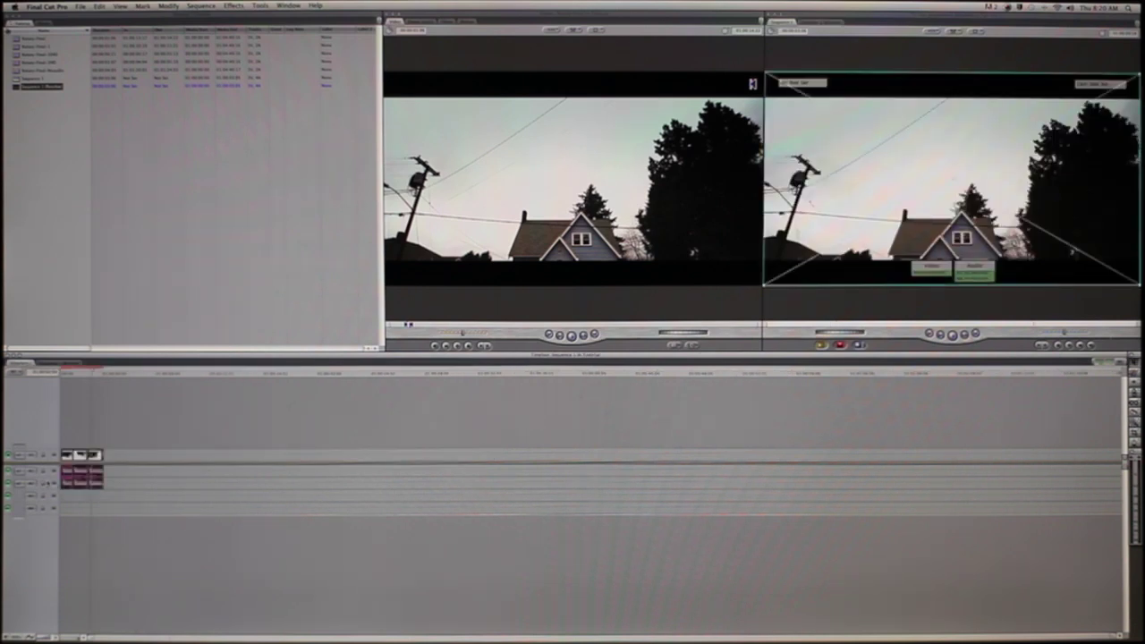
drag(109, 492, 62, 473)
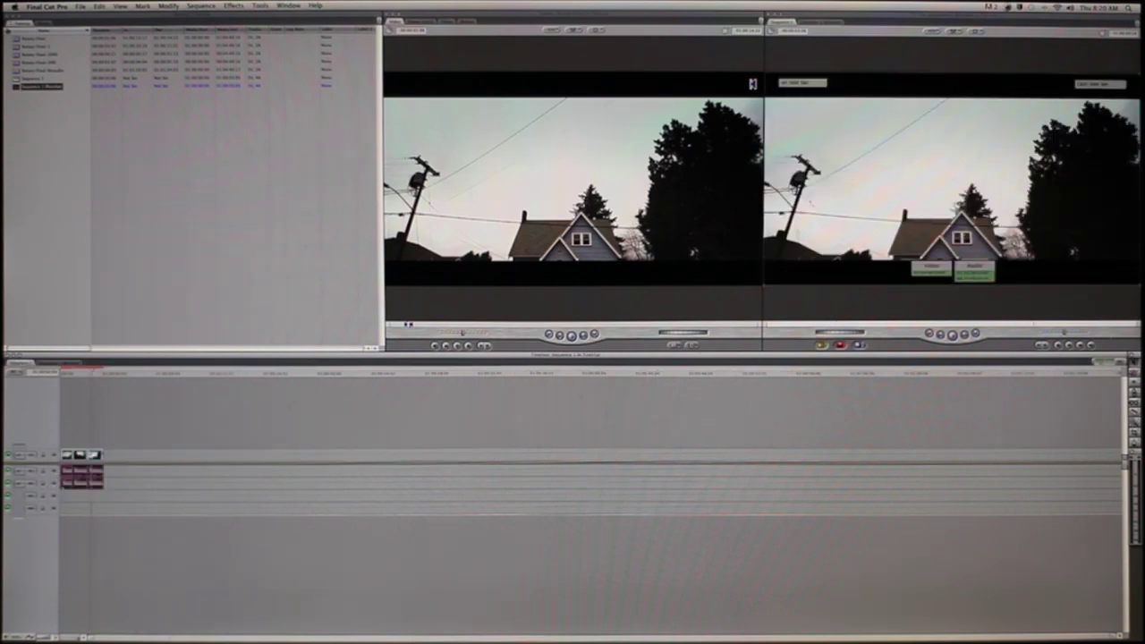
click(59, 363)
drag(137, 371, 50, 372)
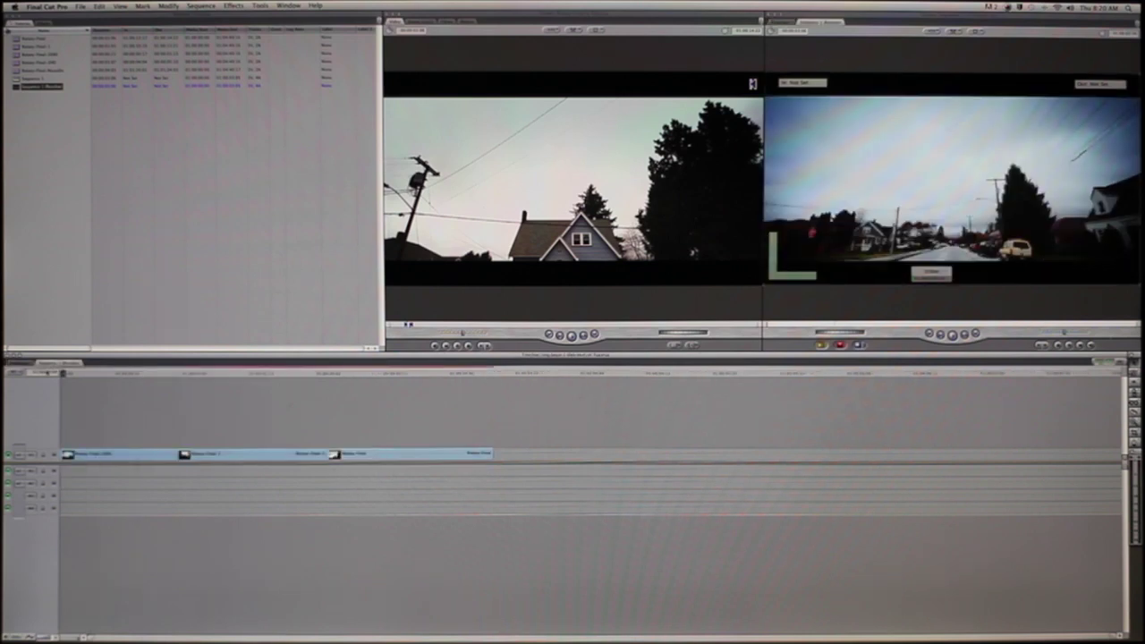
key(super+v)
click(223, 383)
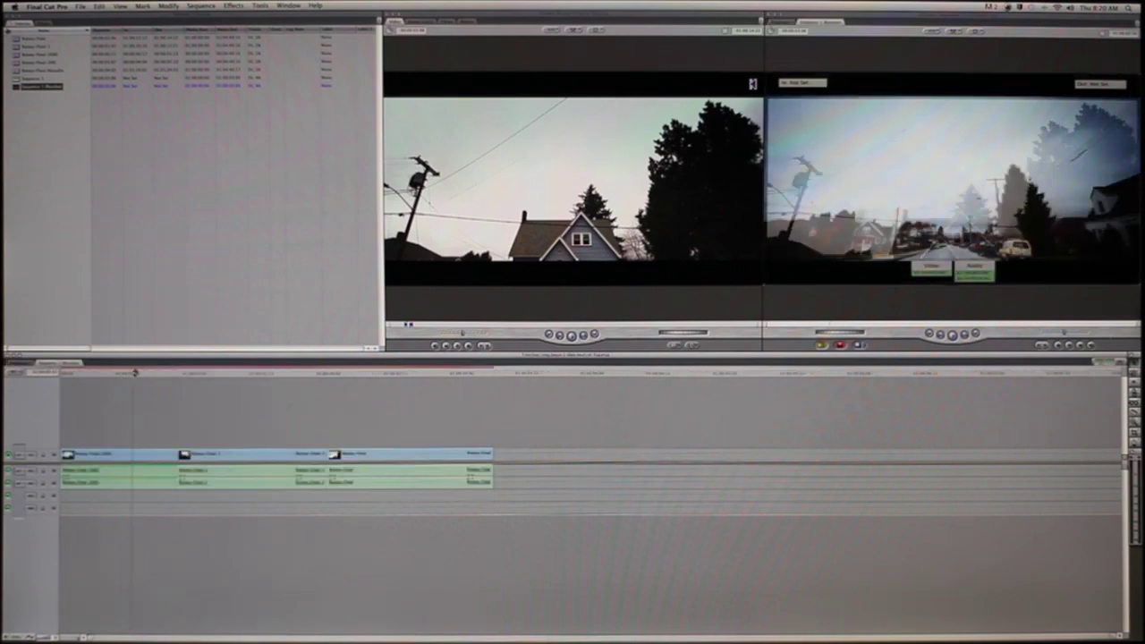